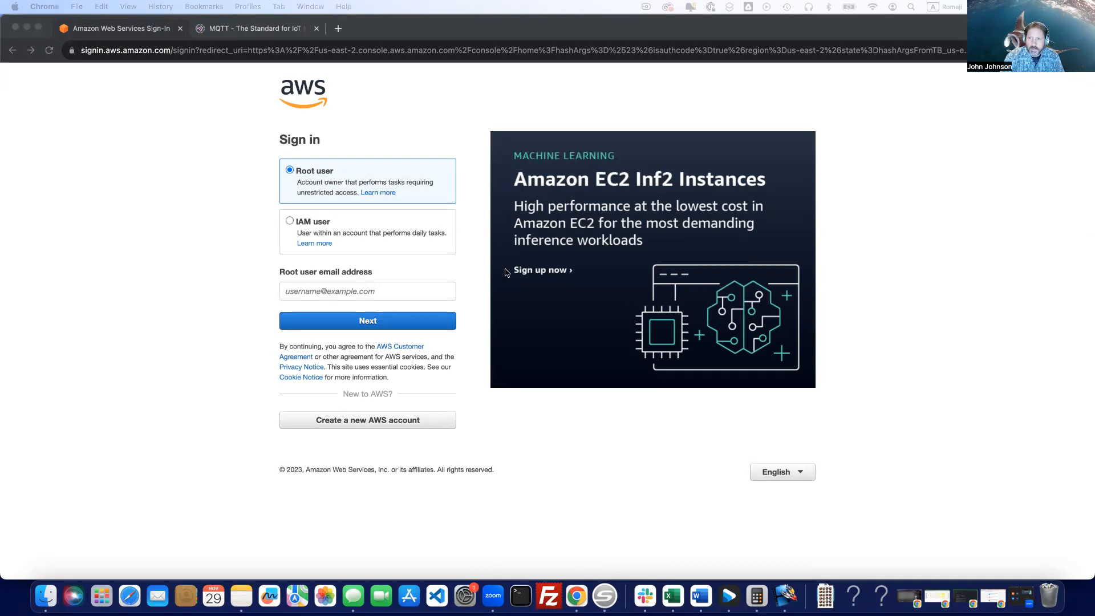
Sign in to AWS as the root user with the account e-mail and password, retrying the sign-in from the error page.
left_click(313, 291)
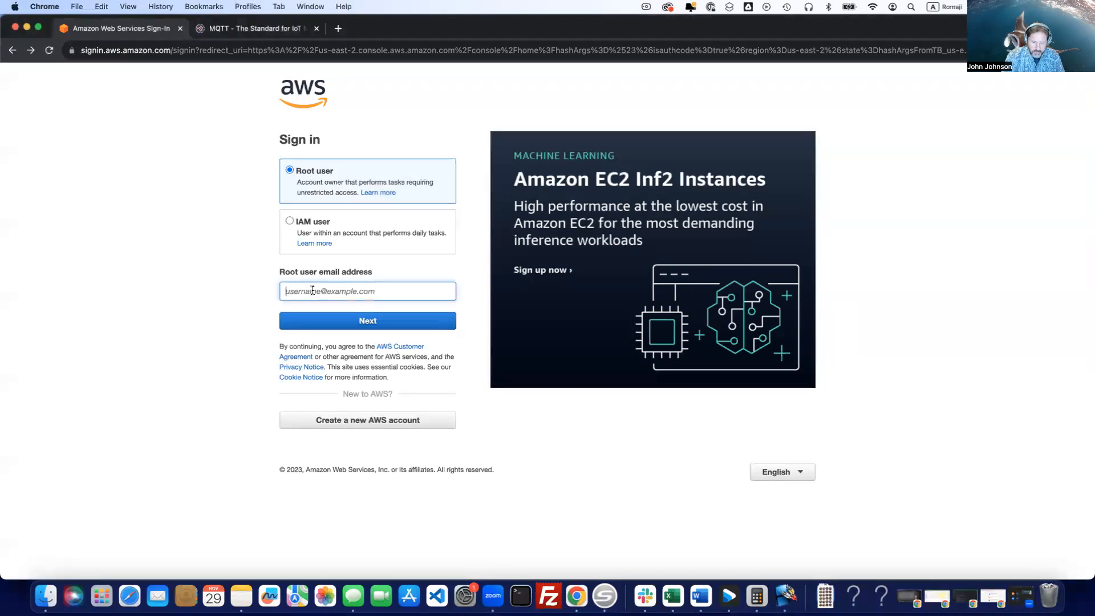
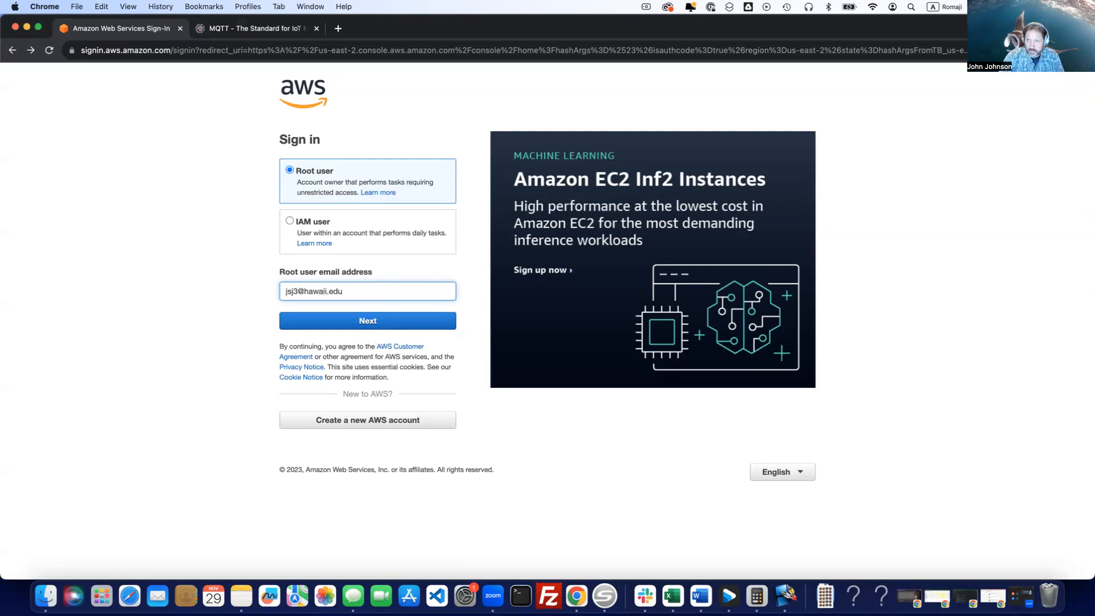
left_click(361, 327)
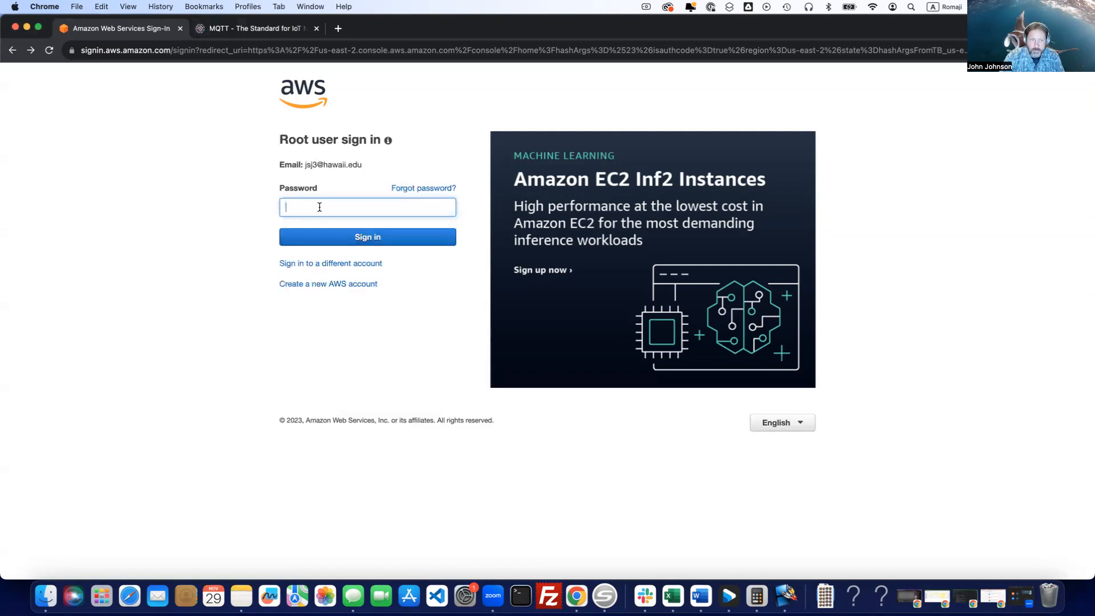
key("super+v")
left_click(331, 236)
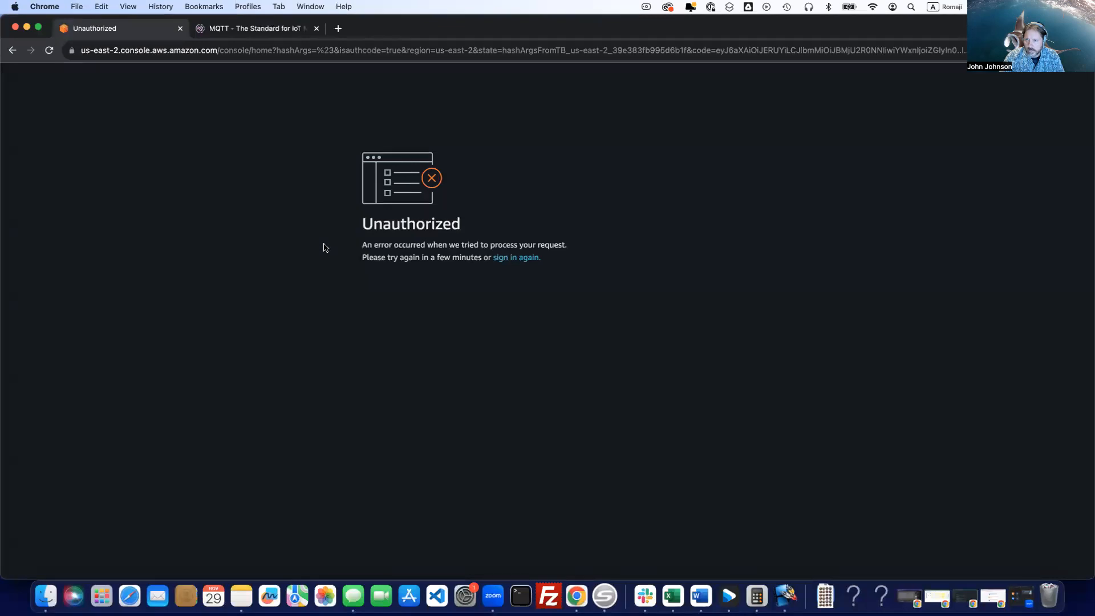
left_click(519, 260)
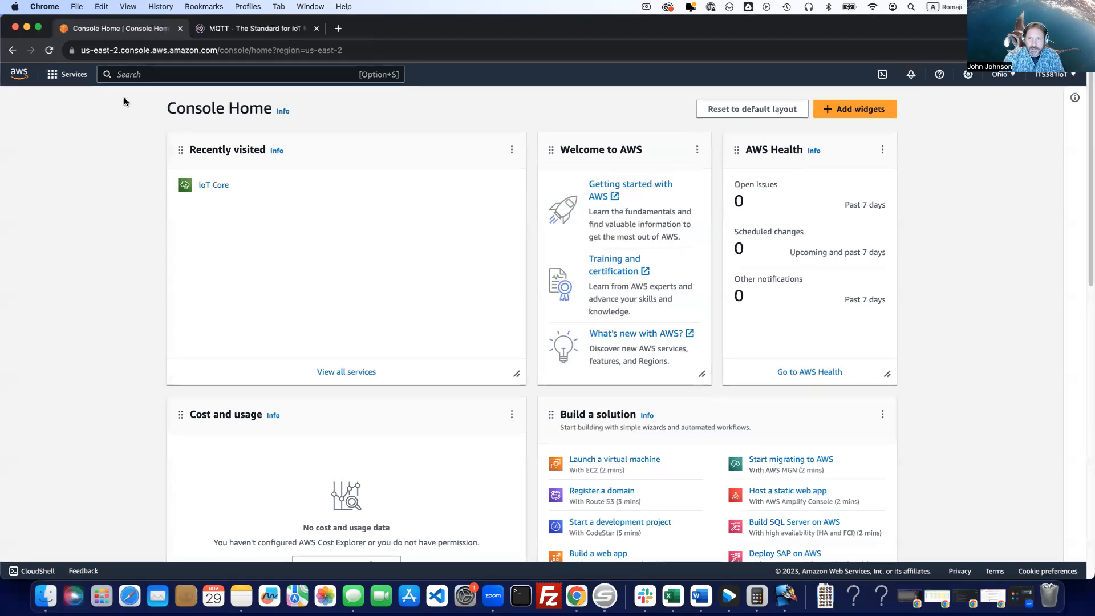
Search the AWS services for "iot core" and open IoT Core.
left_click(119, 76)
type("i")
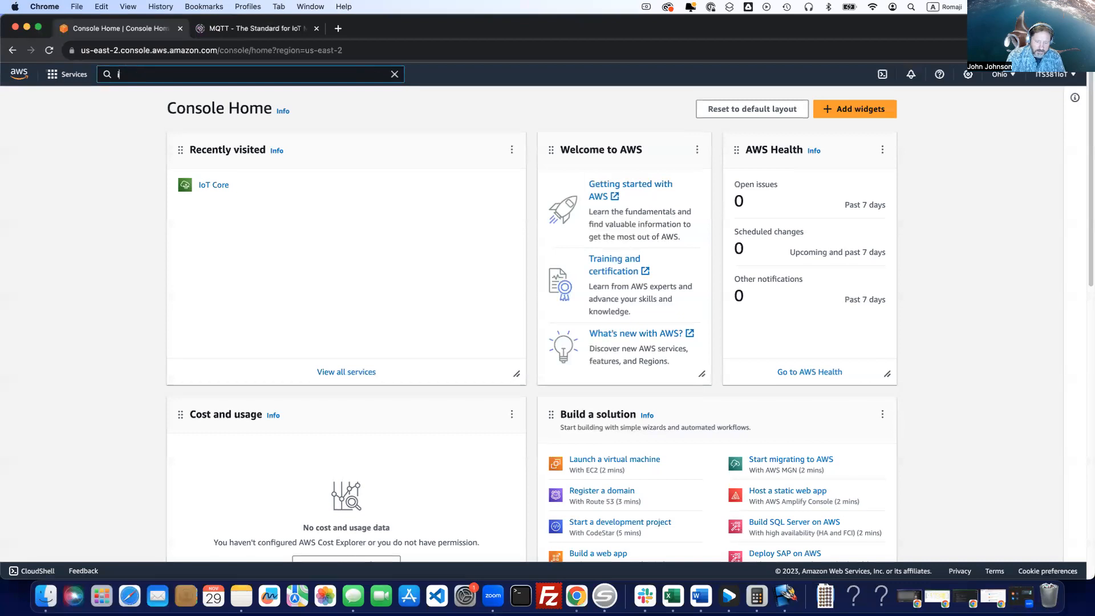
type("ot core")
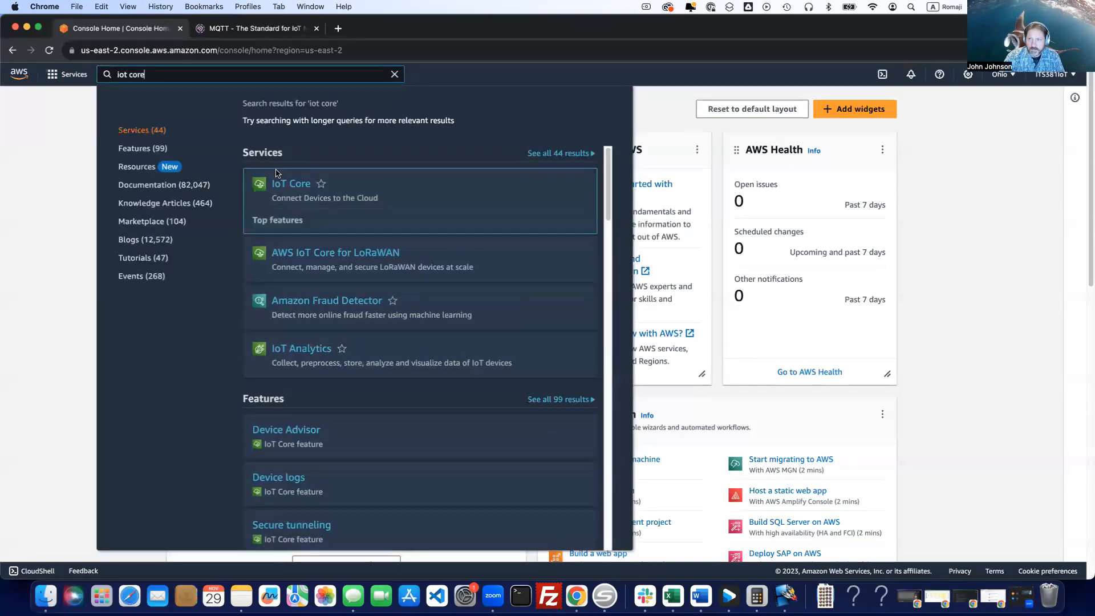
left_click(295, 190)
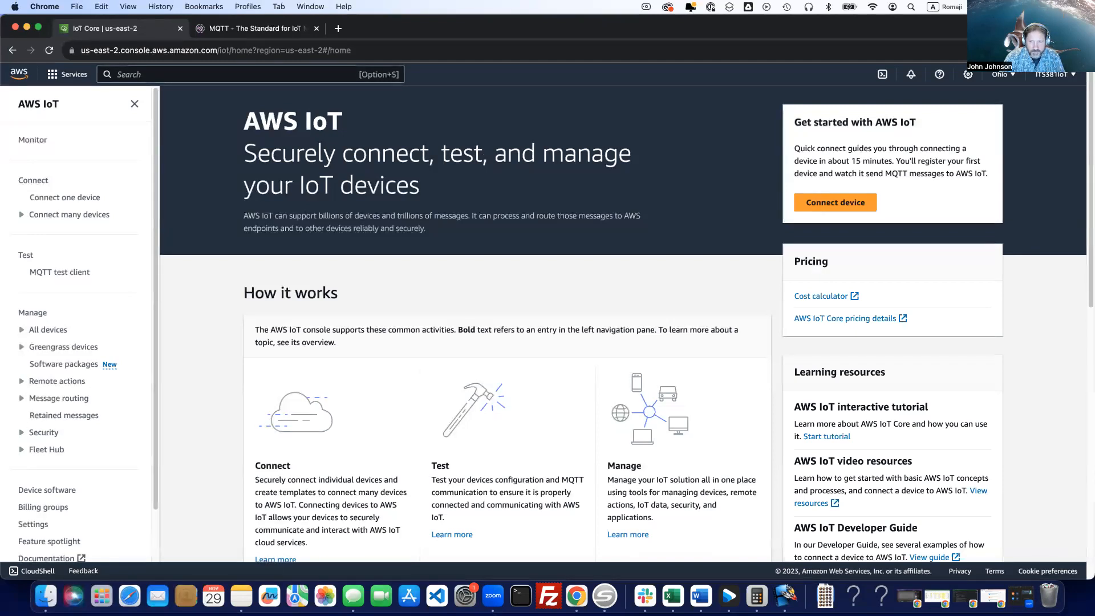
Open the list of AWS IoT security policies.
left_click(44, 433)
scroll(49, 438, "down", 3)
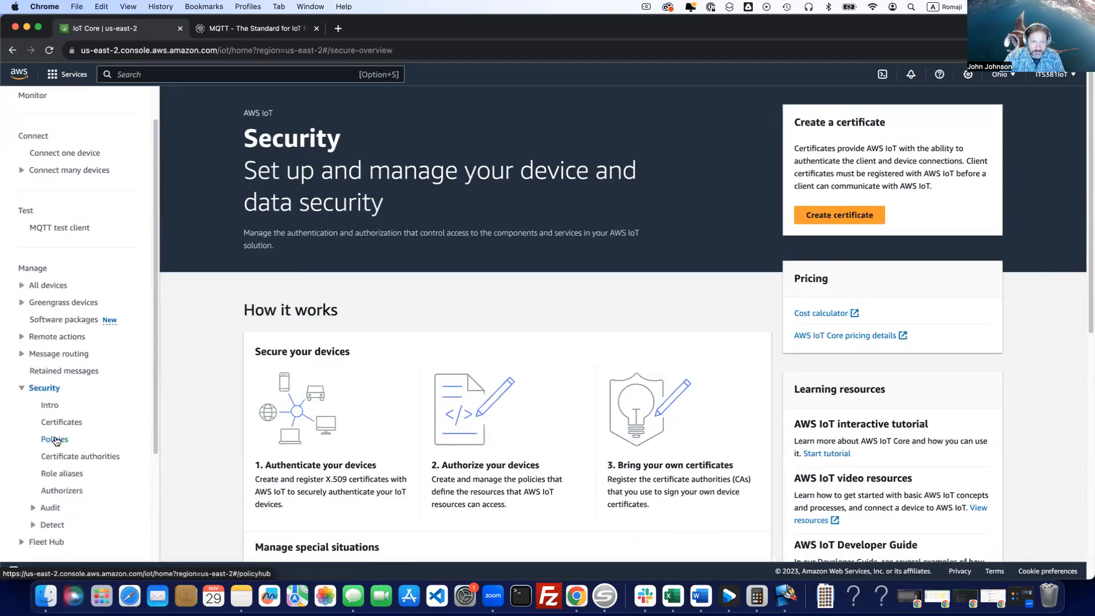
left_click(55, 439)
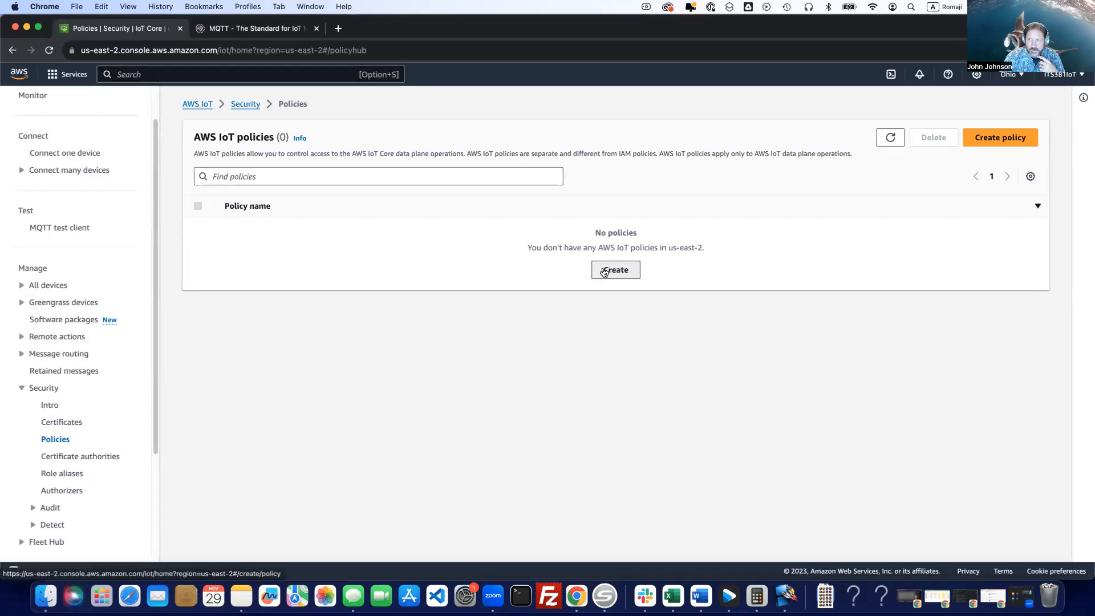
Start a new AWS IoT policy and name it Pico-W-Policy.
left_click(603, 270)
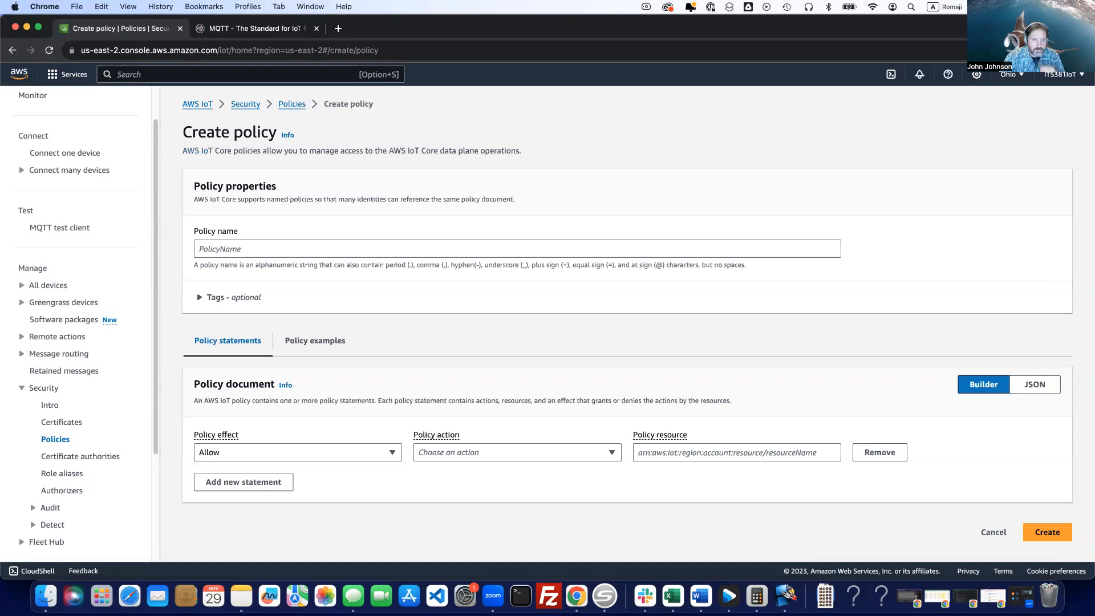
left_click(251, 248)
type("PicW")
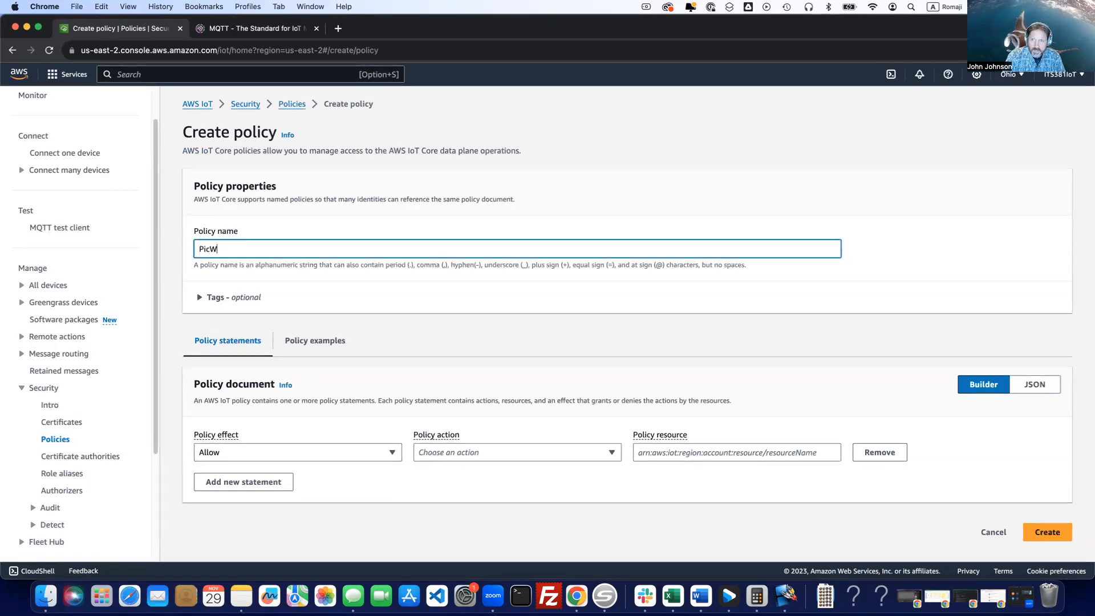
key("BackSpace")
type("o-W")
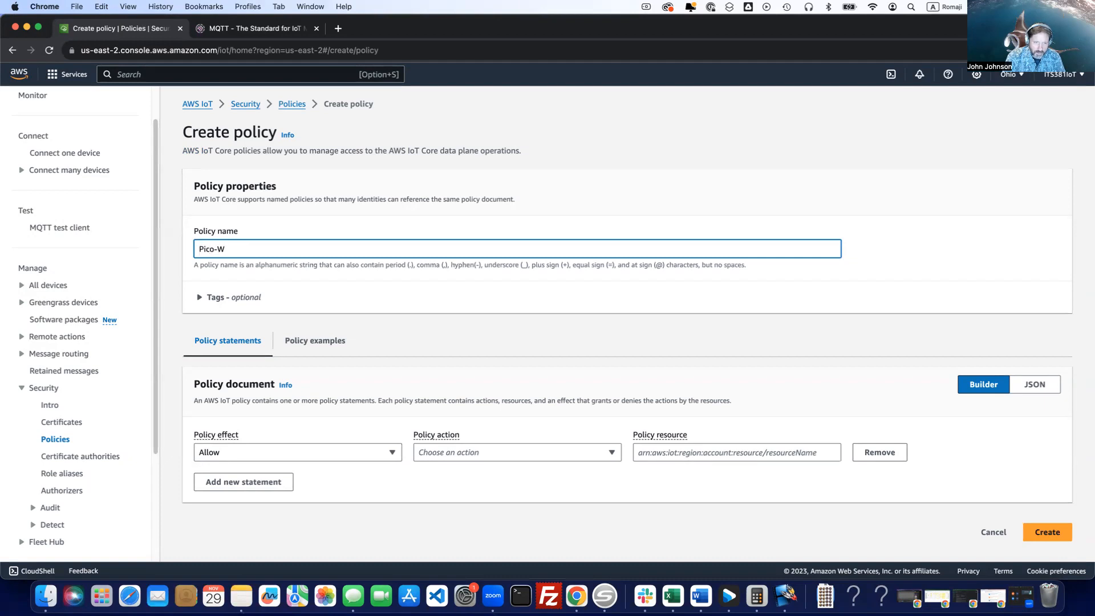
type("-Policy")
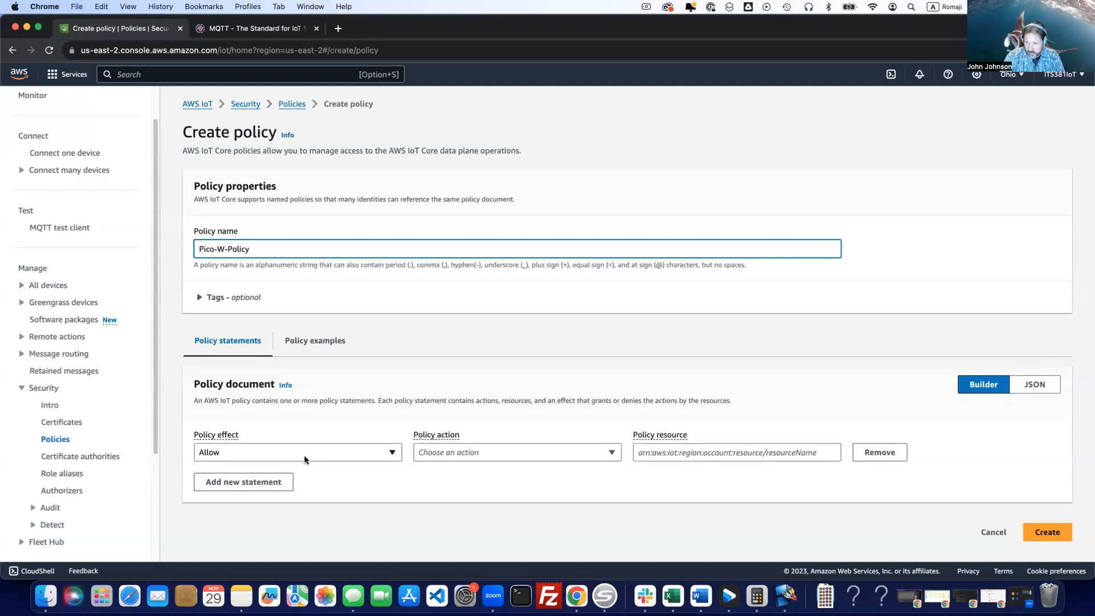
Set the first Allow statement's action to iot:Connect and add a second Allow statement for iot:Publish.
left_click(454, 457)
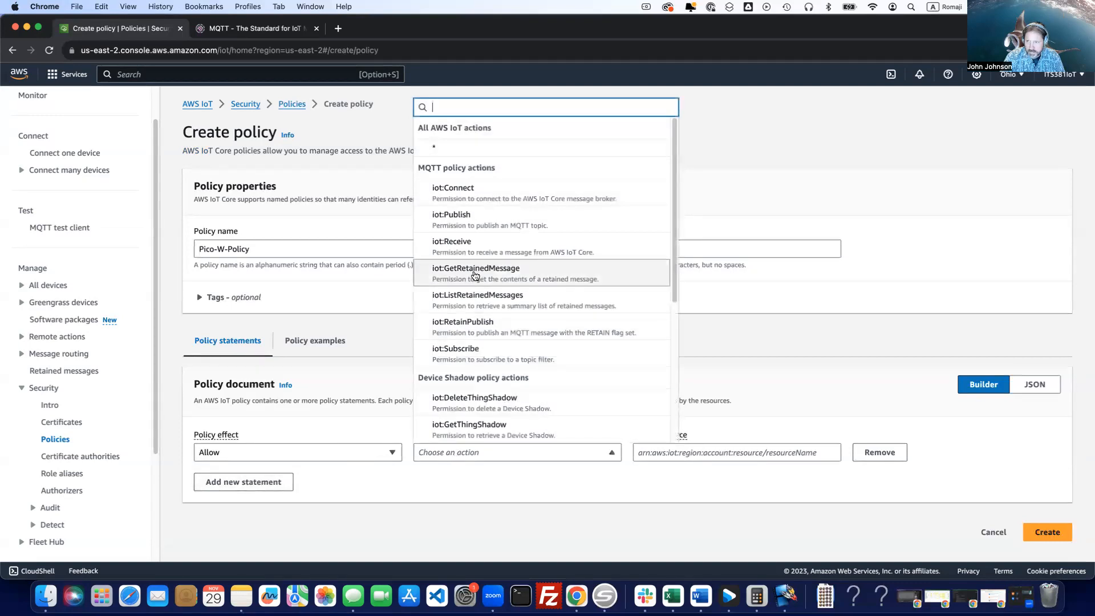
left_click(485, 198)
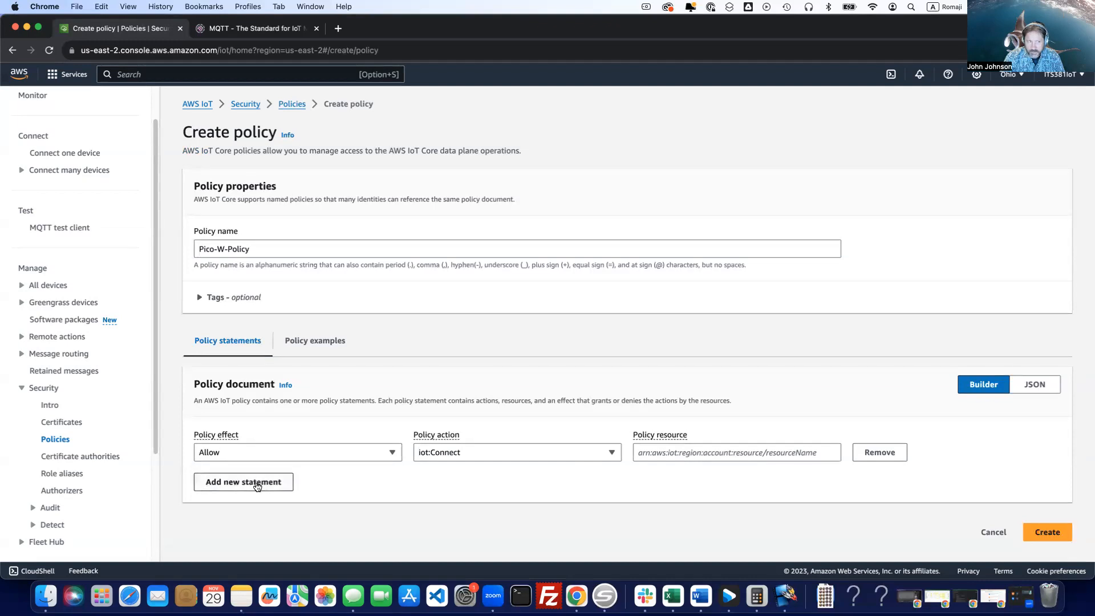
left_click(258, 486)
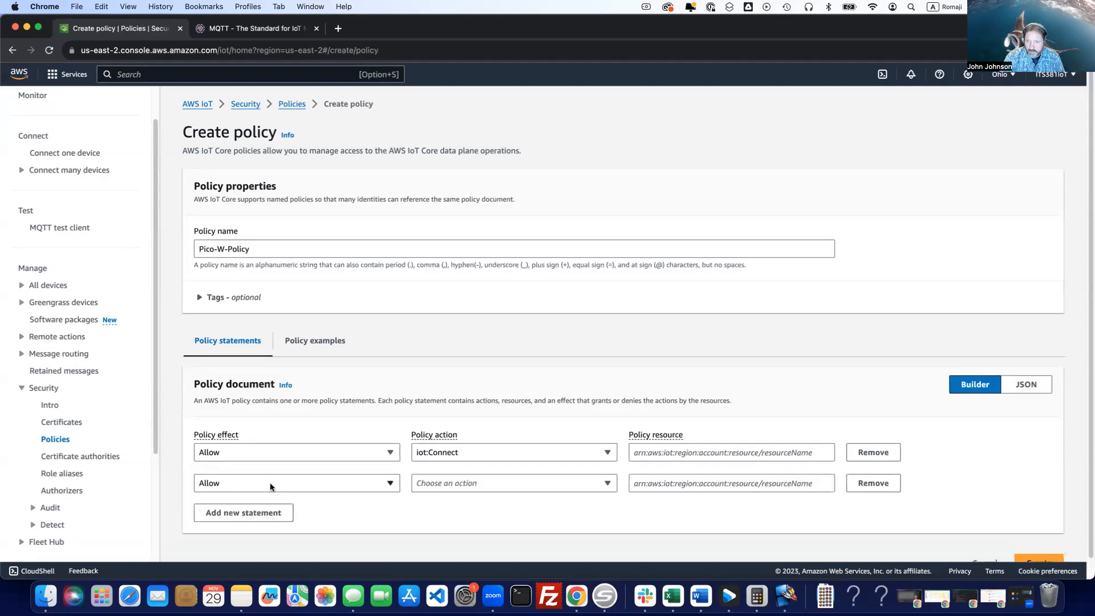
left_click(450, 485)
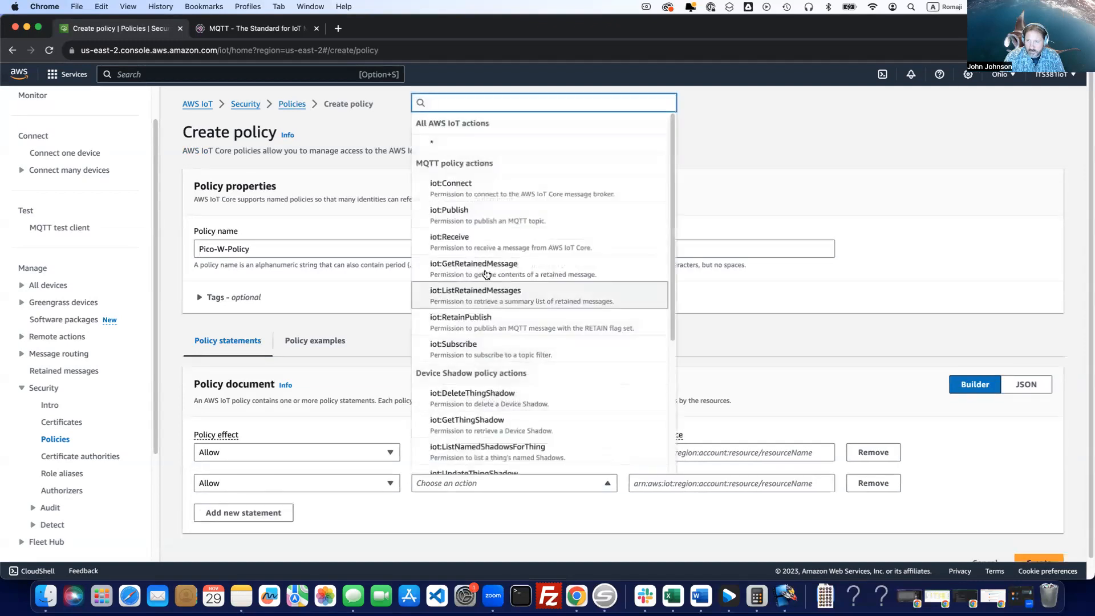
left_click(478, 214)
Add two more Allow statements to the policy document, one for iot:Receive and one for iot:Subscribe.
left_click(240, 515)
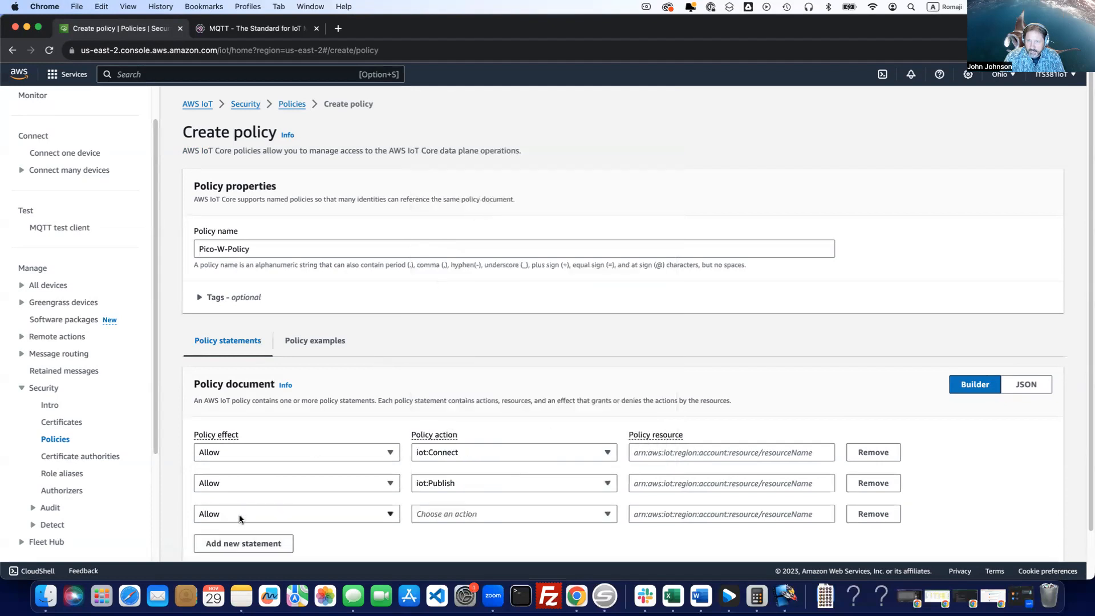
left_click(466, 515)
left_click(500, 242)
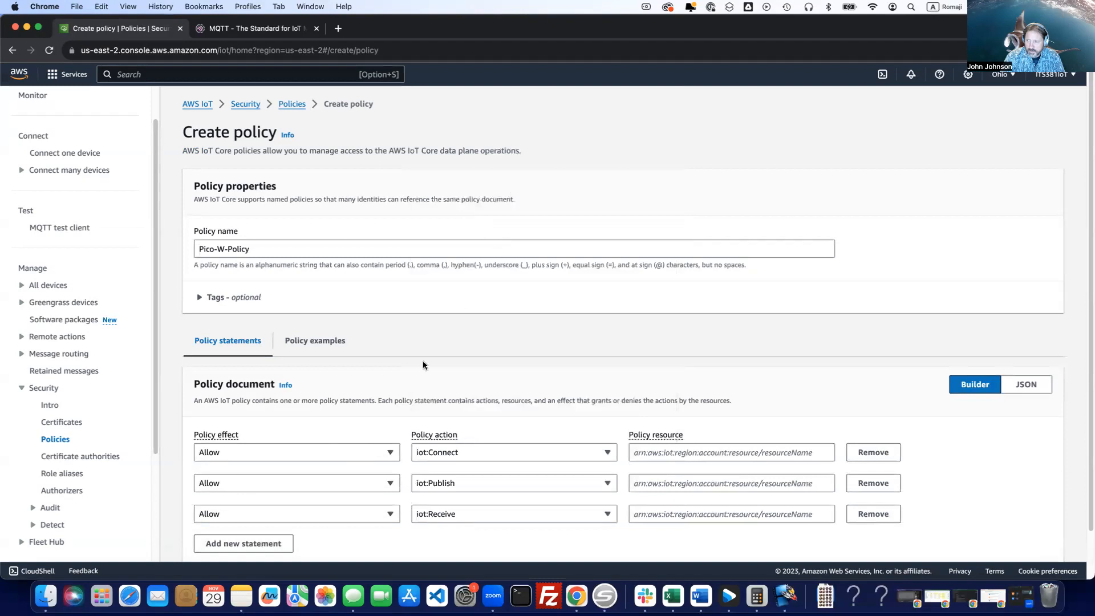
left_click(252, 543)
scroll(258, 514, "down", 2)
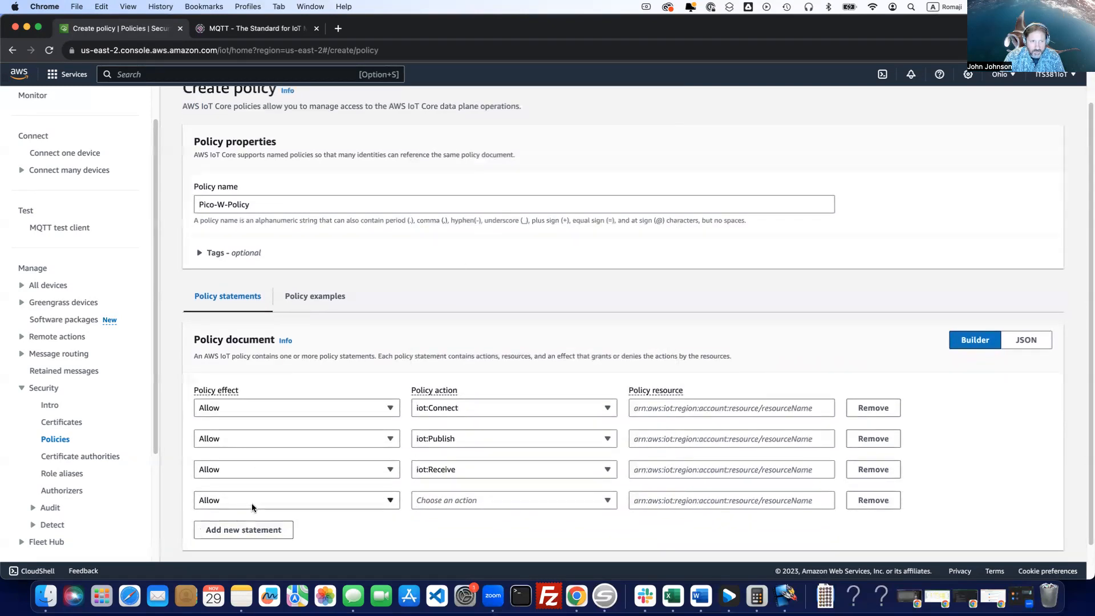
left_click(471, 502)
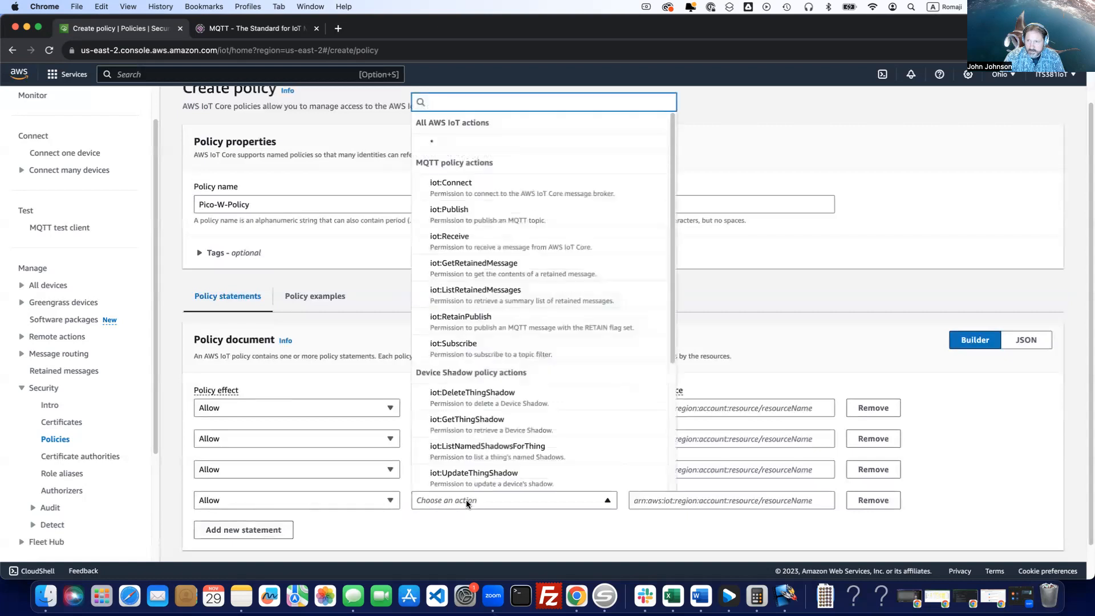
left_click(463, 344)
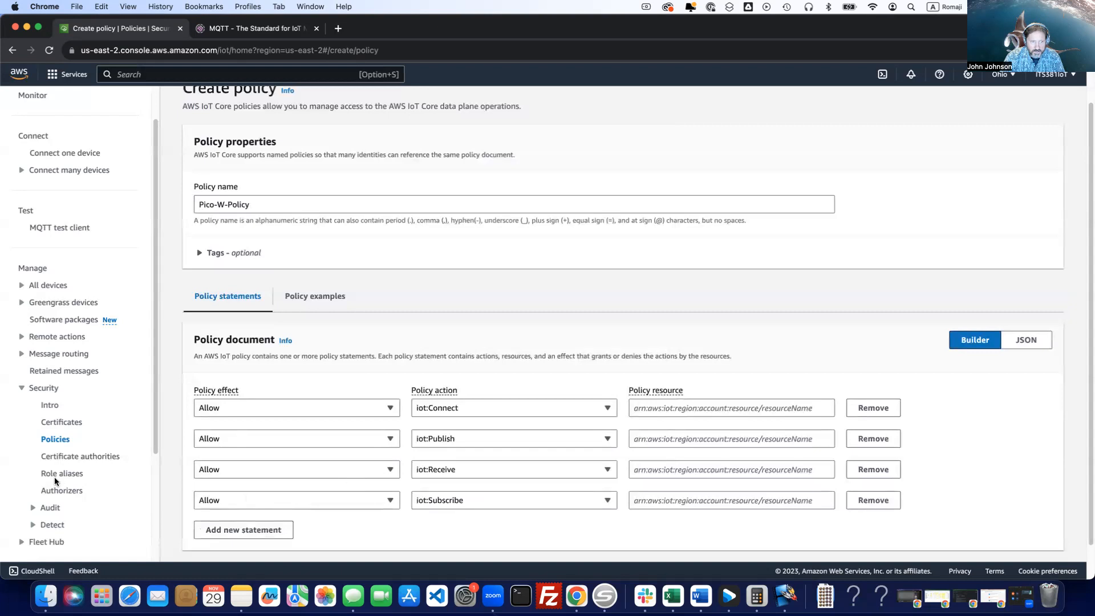
Set the policy resource to * for the Connect, Publish, Receive and Subscribe statements.
left_click(656, 409)
type("*")
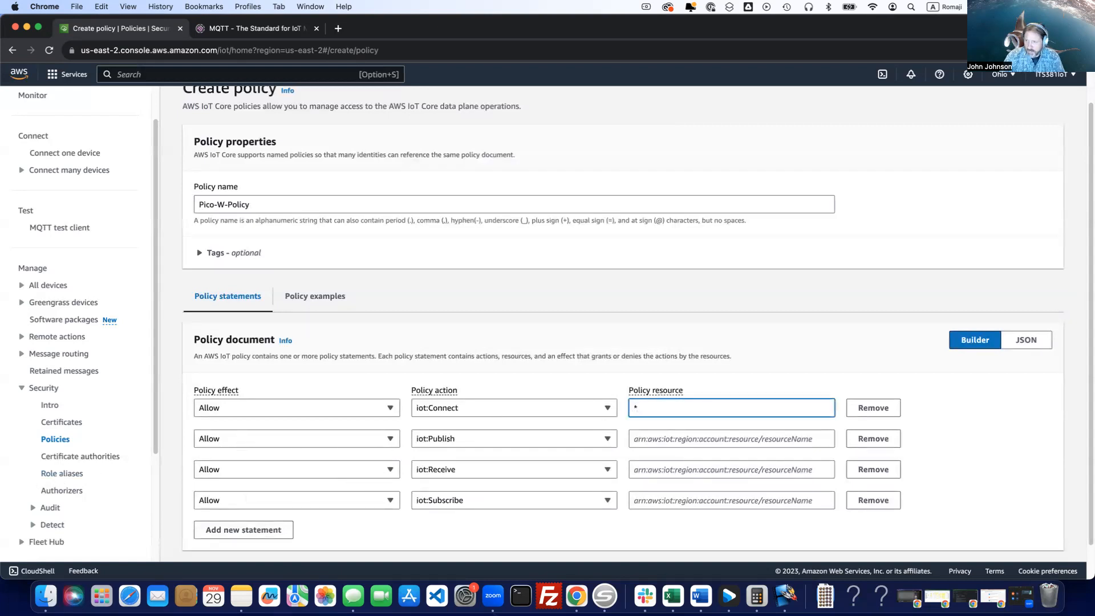
left_click(675, 435)
type("*")
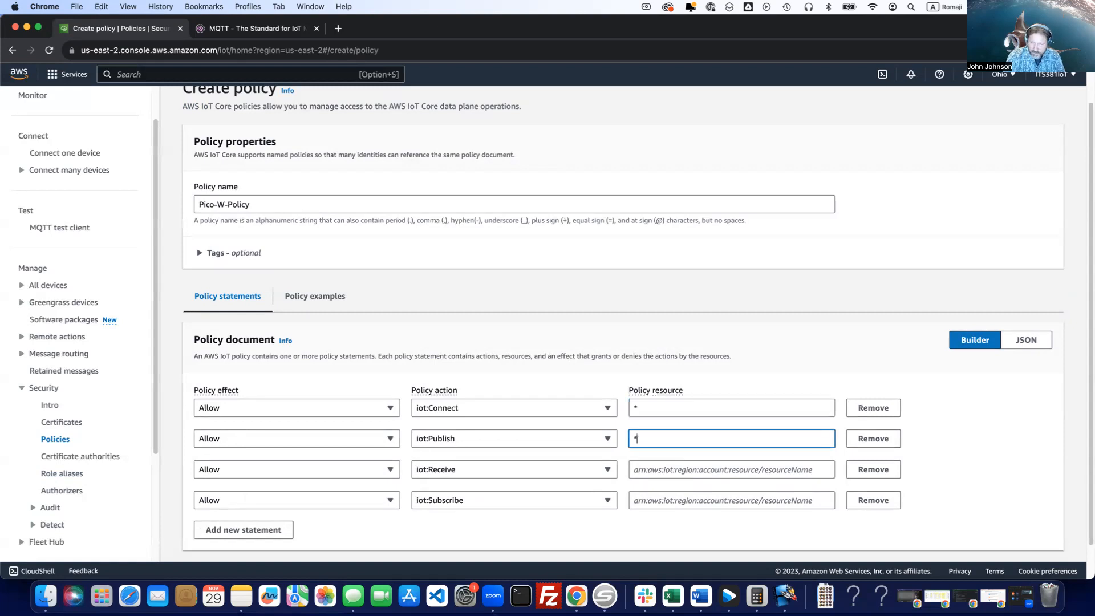
left_click(680, 463)
type("*")
left_click(684, 496)
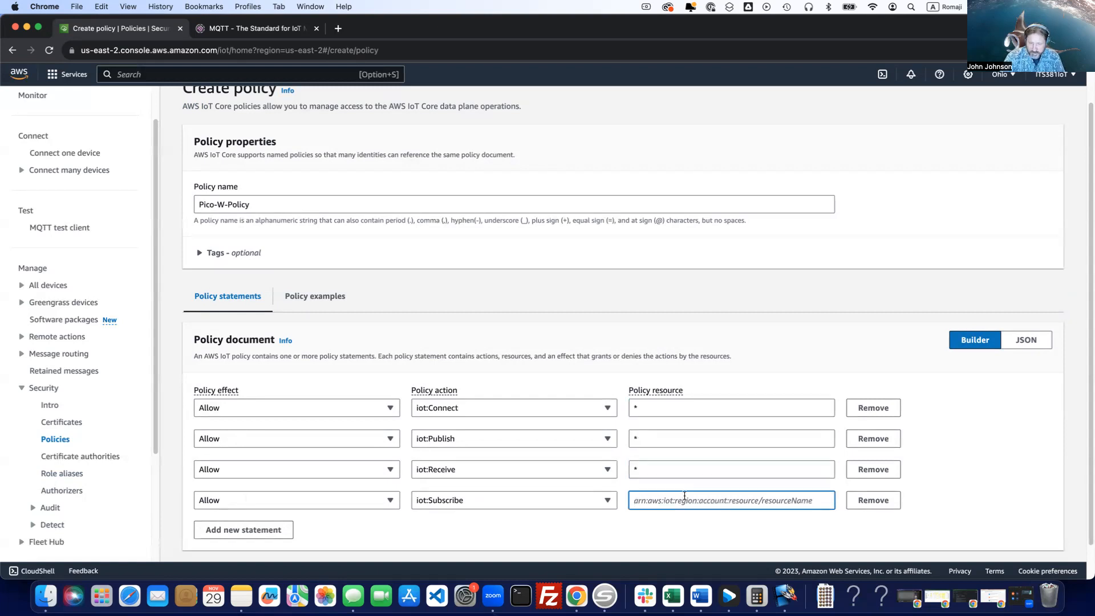
type("*")
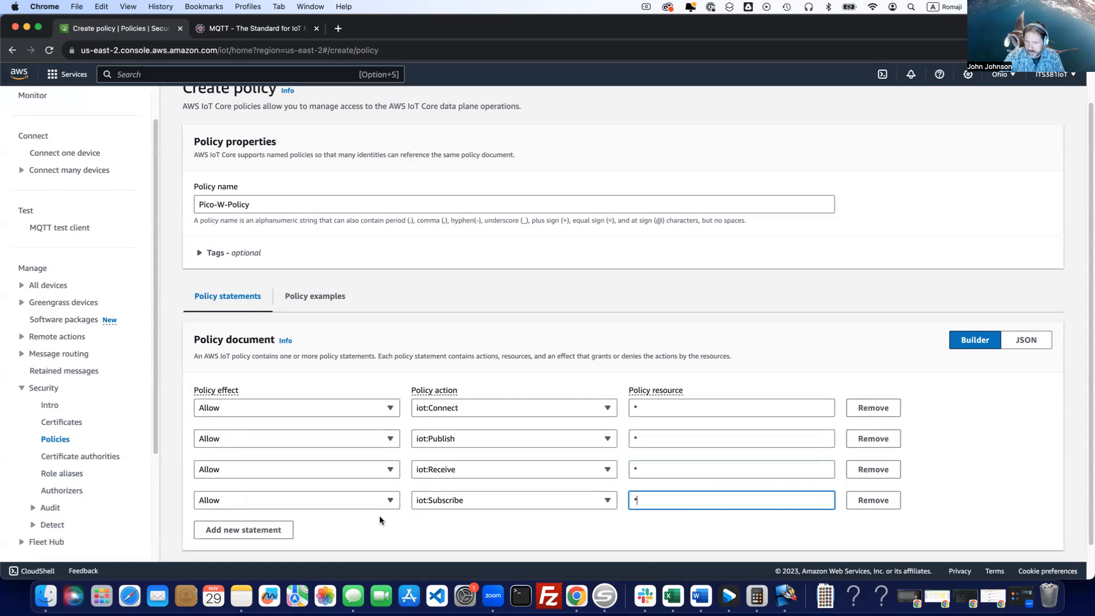
Create the Pico-W-Policy policy with its four Allow statements.
left_click(350, 528)
scroll(351, 526, "down", 1)
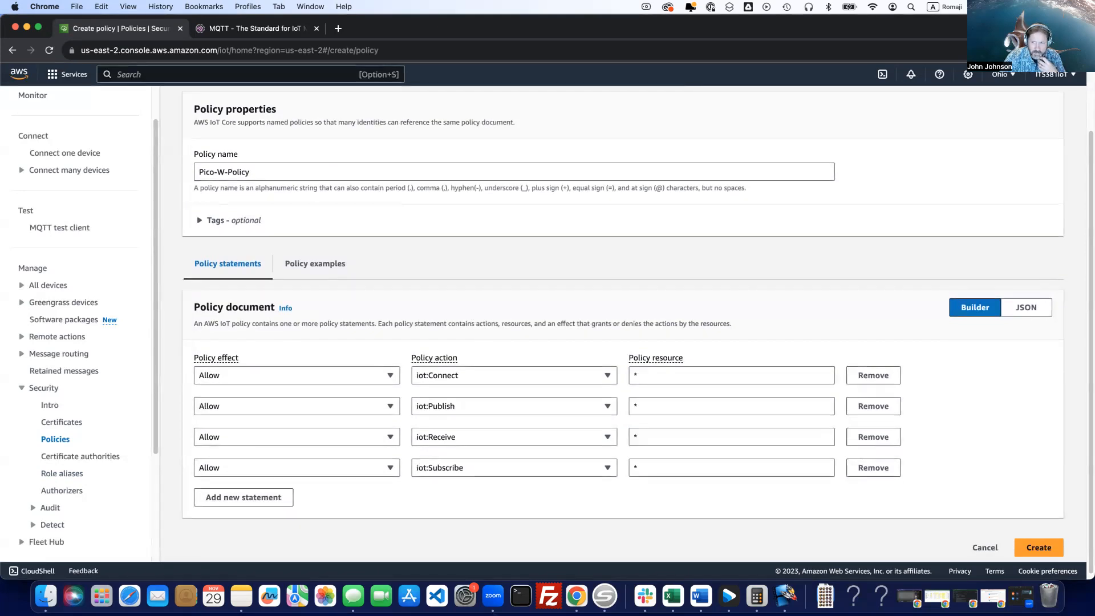
left_click(1039, 549)
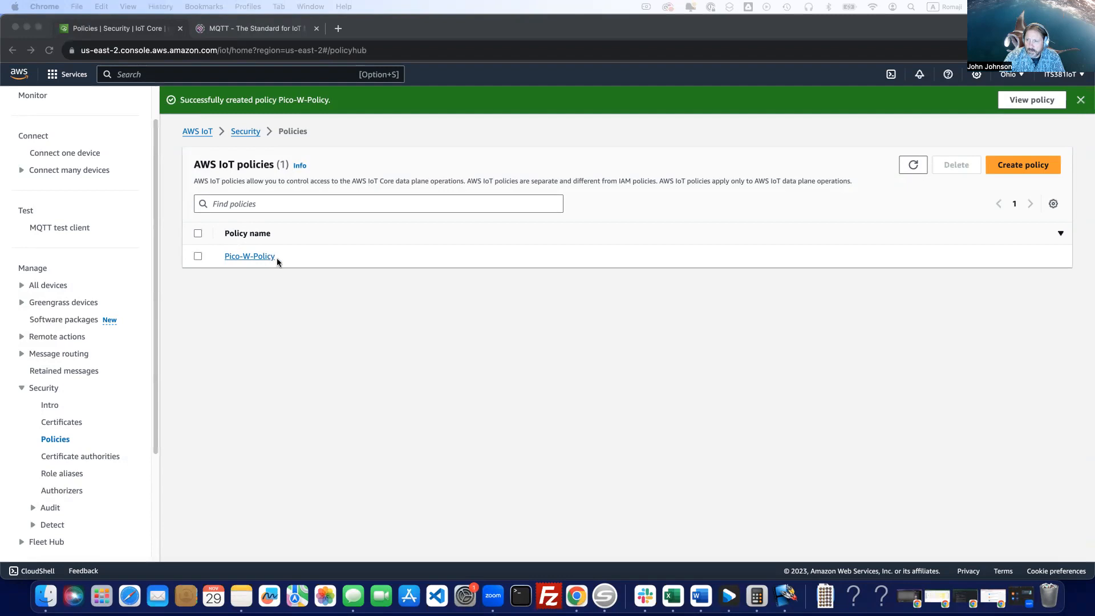
left_click(240, 304)
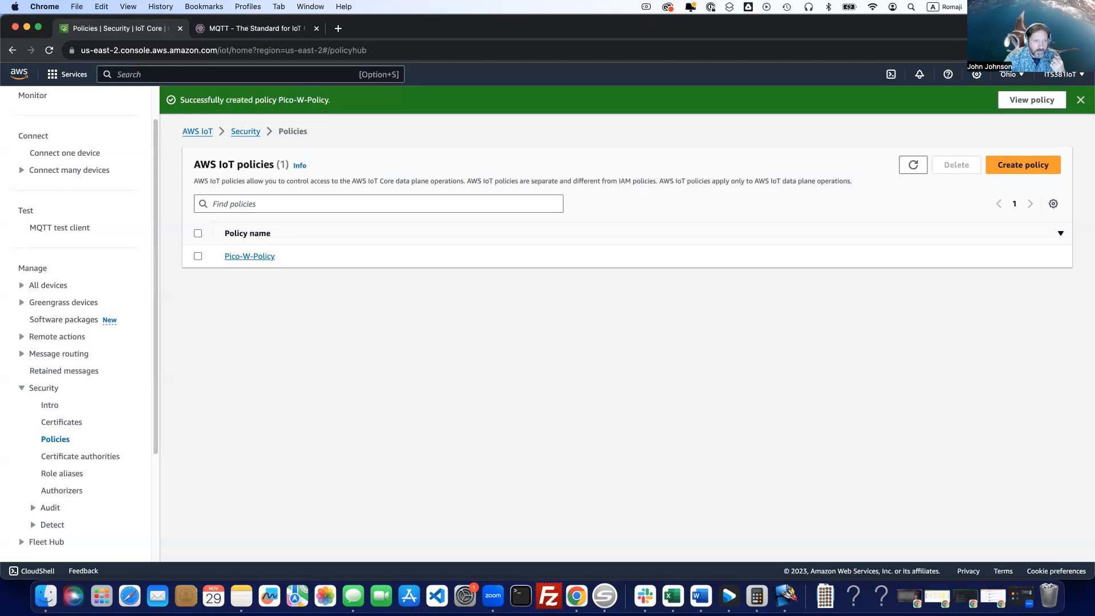
Open the list of IoT things and start creating a single thing.
left_click(46, 285)
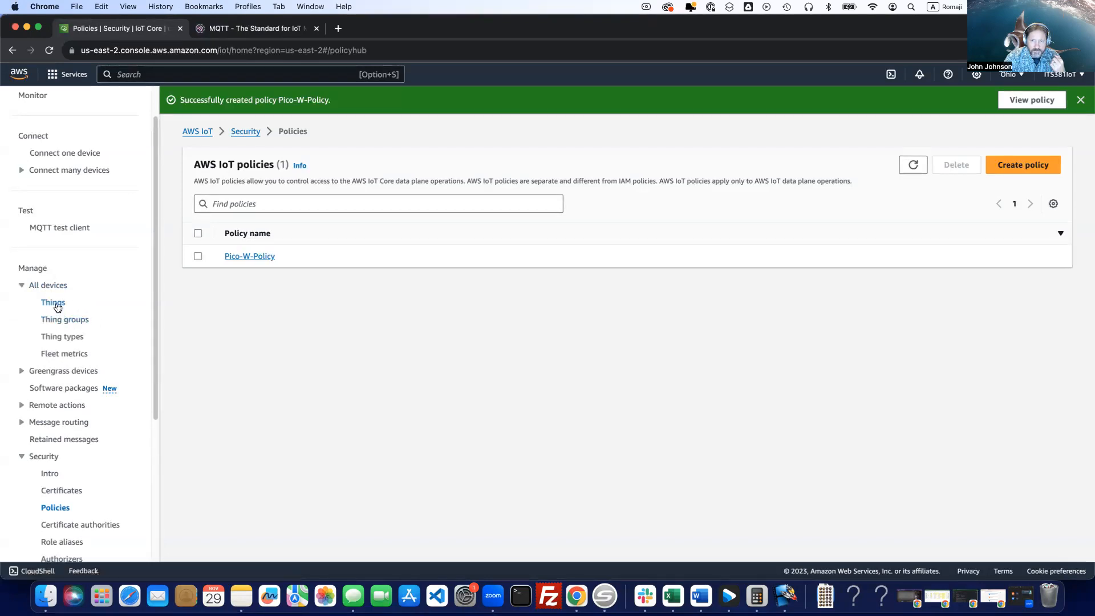
left_click(57, 306)
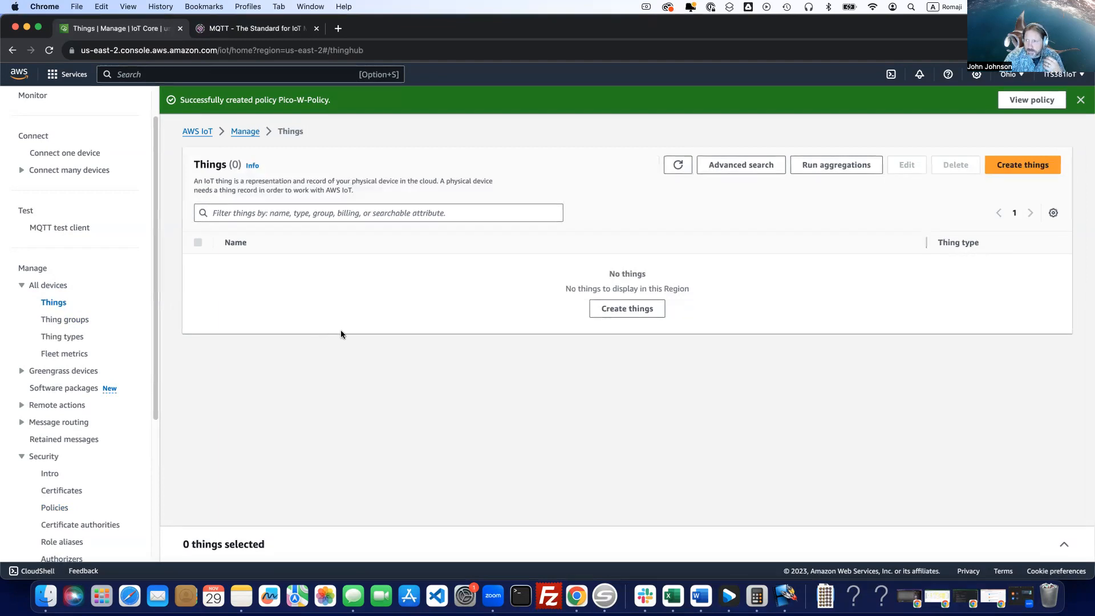
left_click(621, 311)
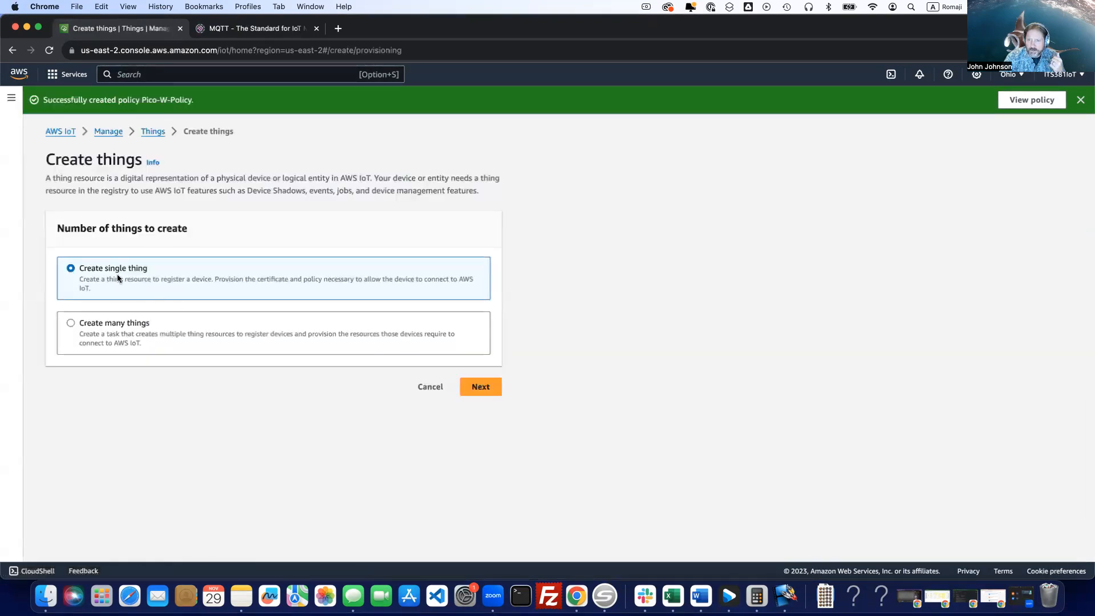
left_click(480, 386)
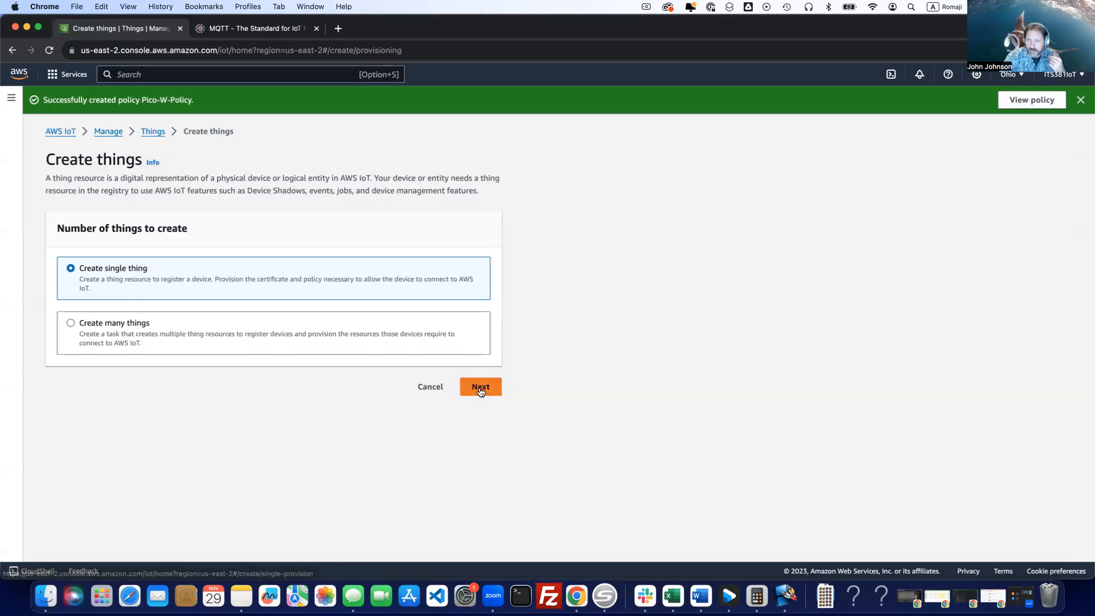
Name the thing Pico-W and continue with no device shadow.
left_click(294, 281)
type("Pico-W")
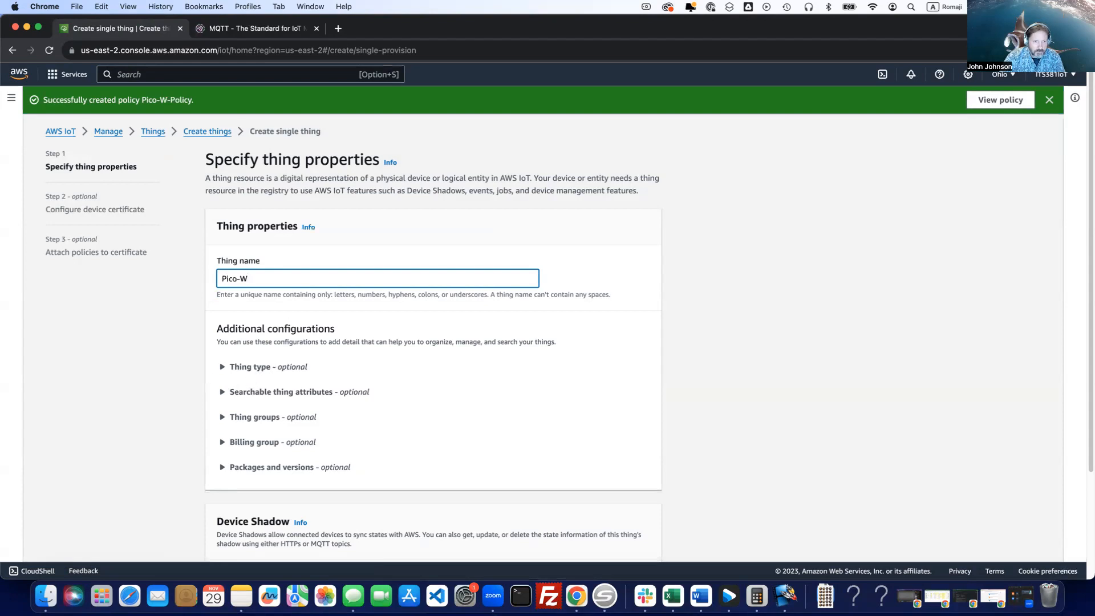
scroll(317, 440, "down", 3)
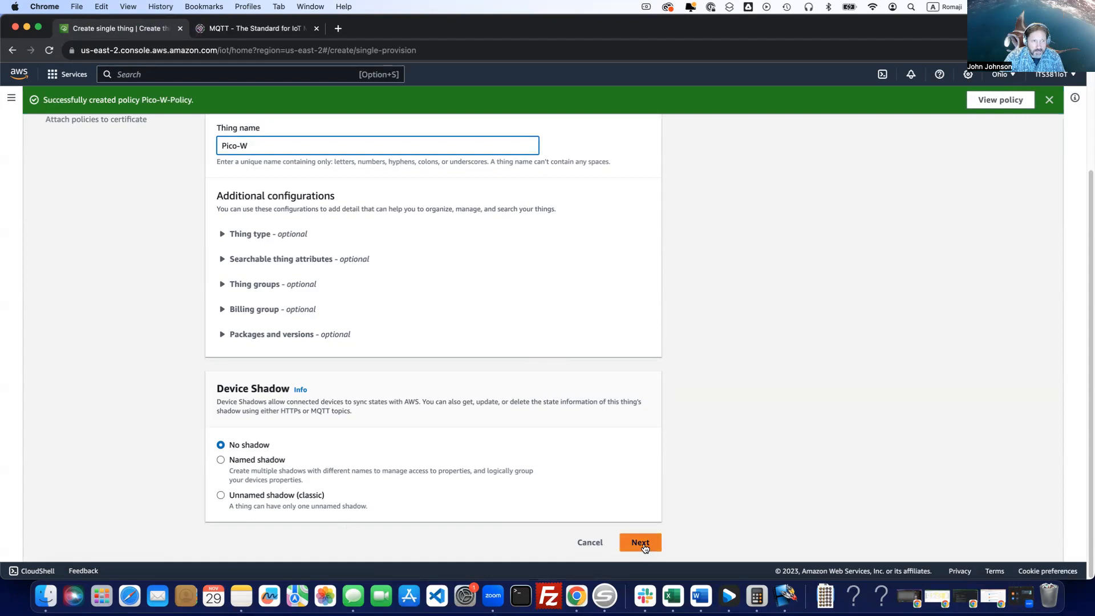
left_click(644, 547)
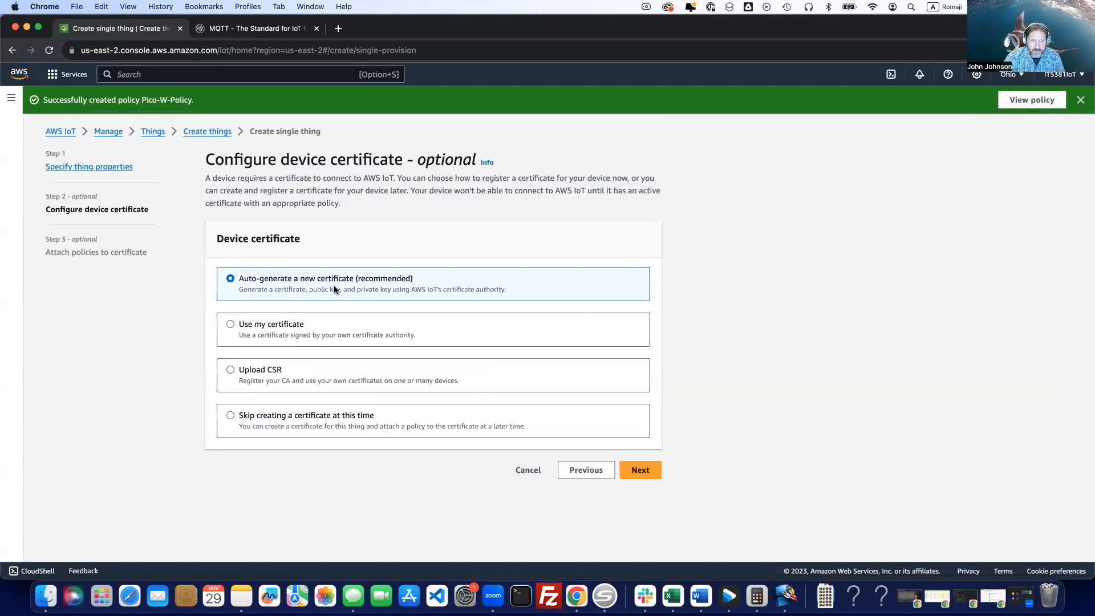
Choose an auto-generated device certificate, attach Pico-W-Policy to it and create the thing.
left_click(653, 471)
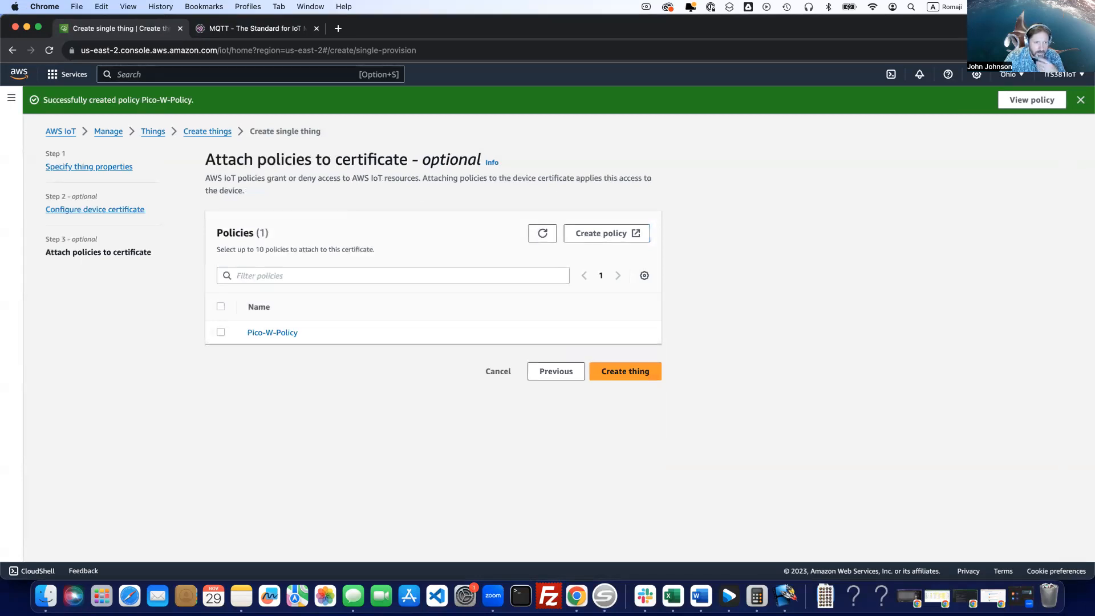
left_click(221, 332)
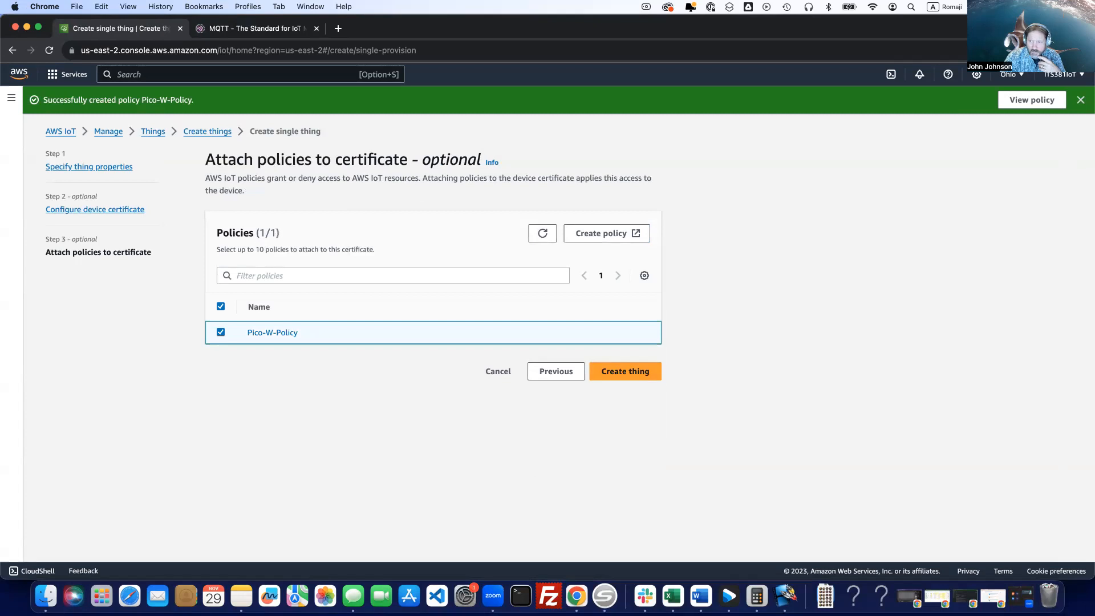
left_click(628, 375)
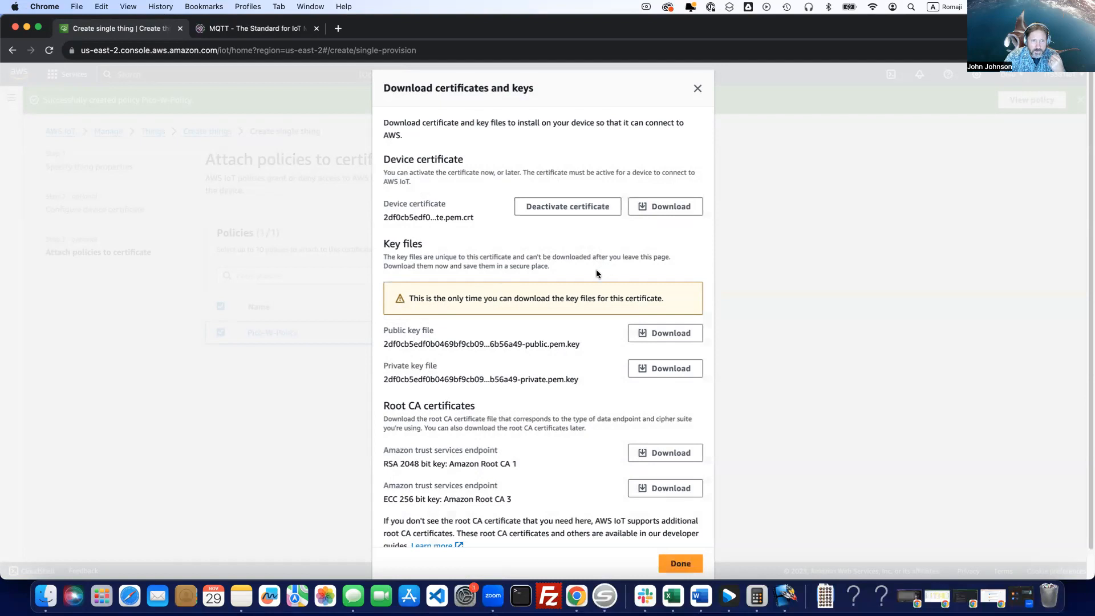
Download the device certificate to the Downloads folder as picow-certificate.pem.crt.
left_click(670, 212)
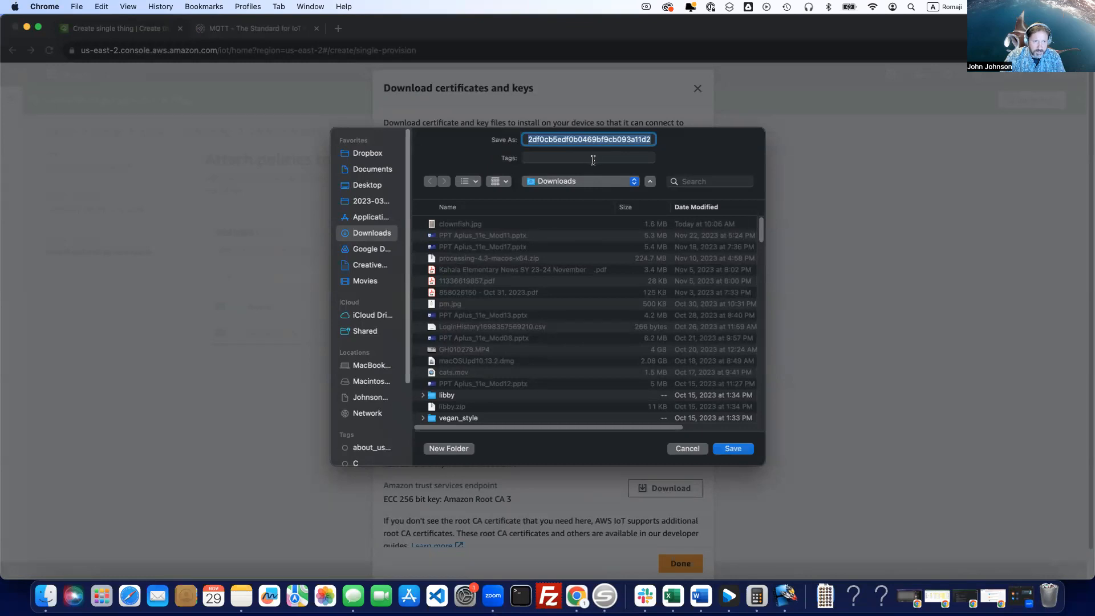
left_click_drag(632, 138, 662, 148)
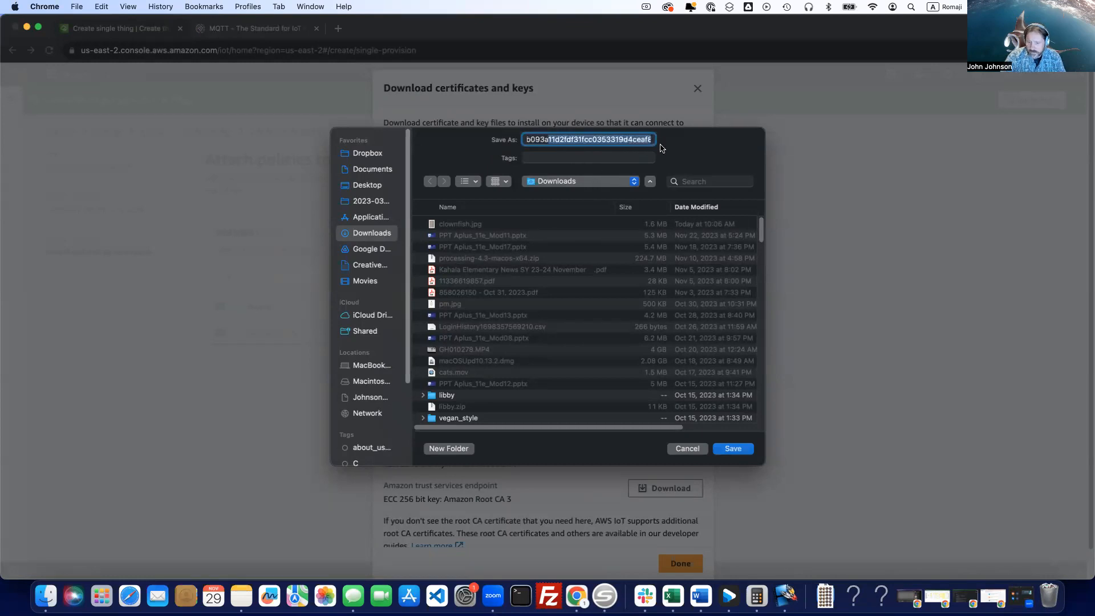
key("BackSpace")
key("super+z")
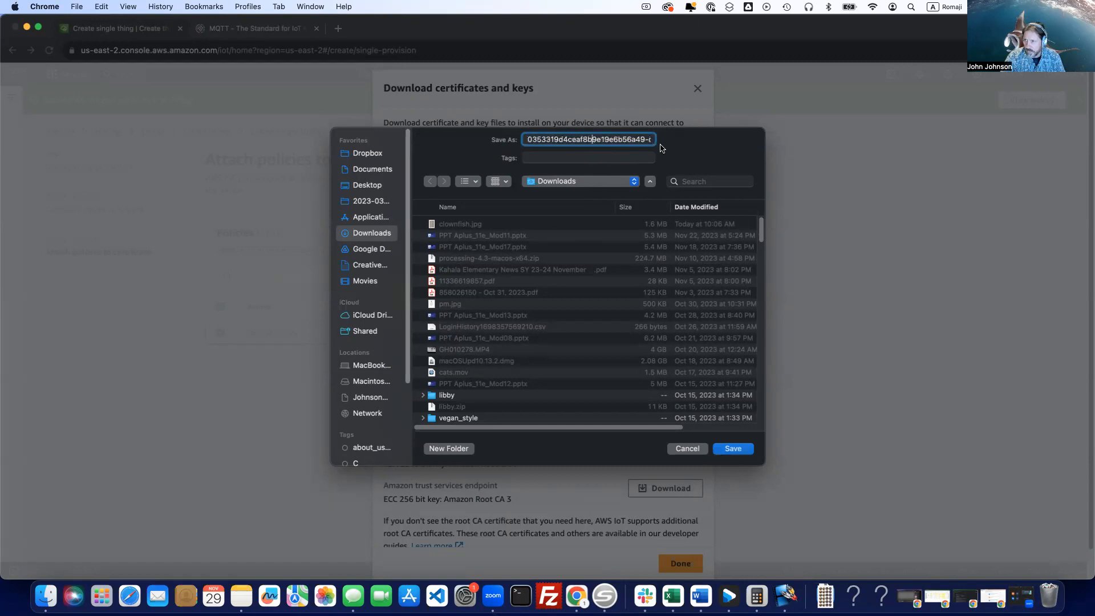
key("Right")
key("Right")
key("Right")
key("Right")
key("Right")
key("Right")
key("Right")
key("Right")
key("Right")
key("Right")
key("Right")
key("Right")
key("Right")
key("Right")
key("Right")
key("Right")
key("Right")
key("Right")
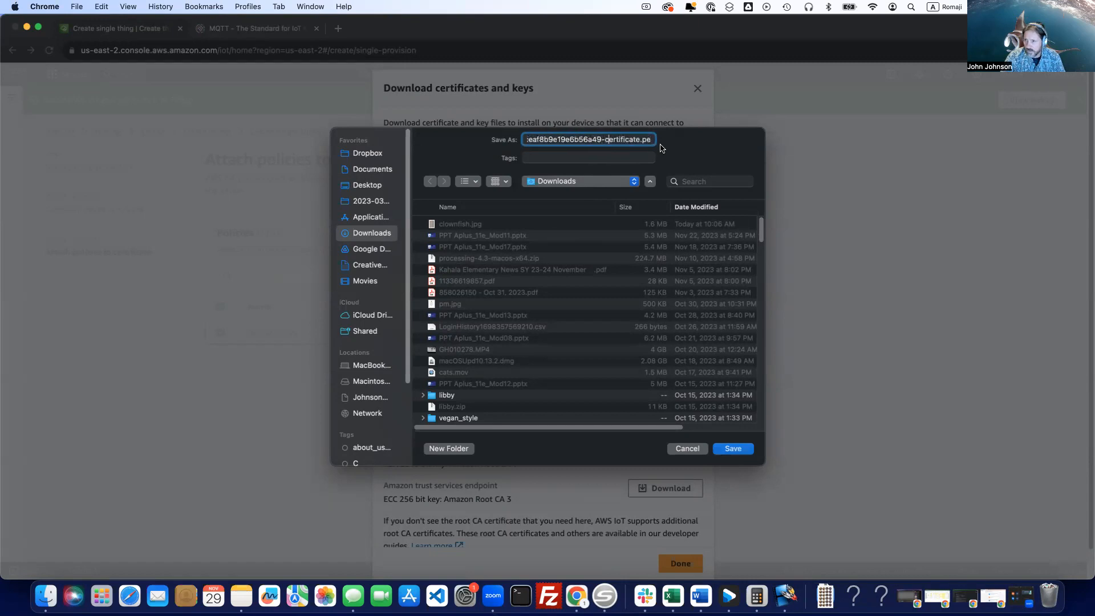
key("Left")
key("Left")
key("Left")
key("Left")
key("Left")
key("Left")
key("Left")
key("Left")
key("Left")
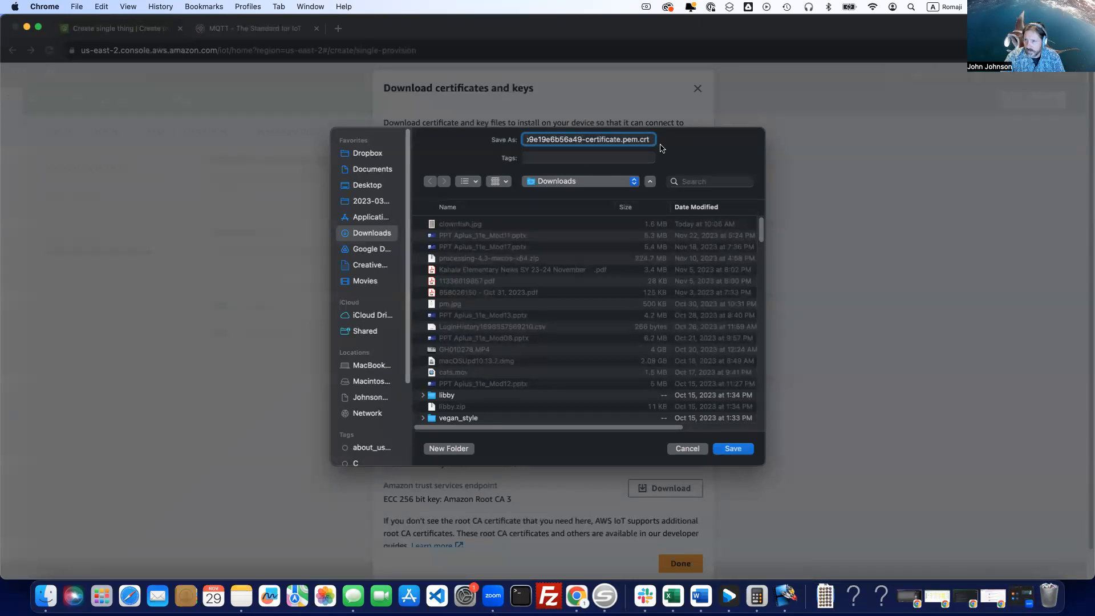
key("shift+super+Left")
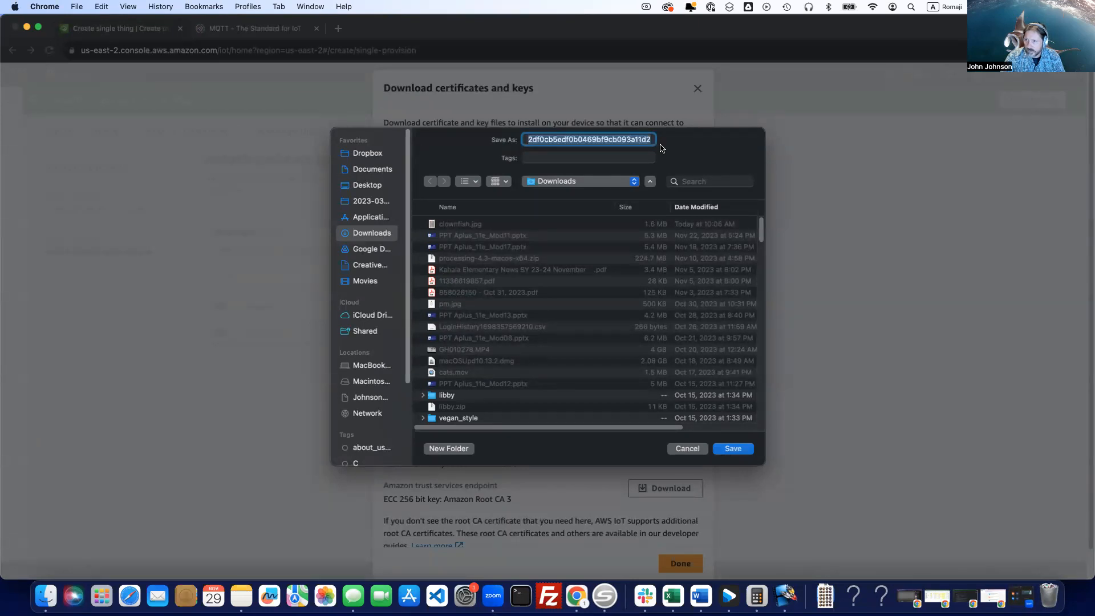
type("pico")
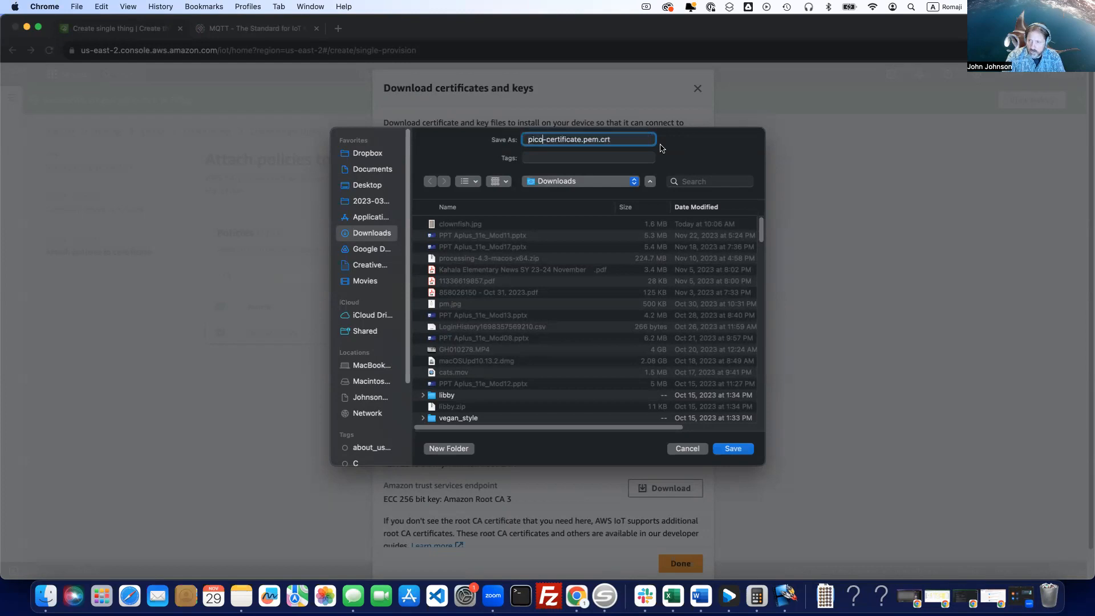
type("w")
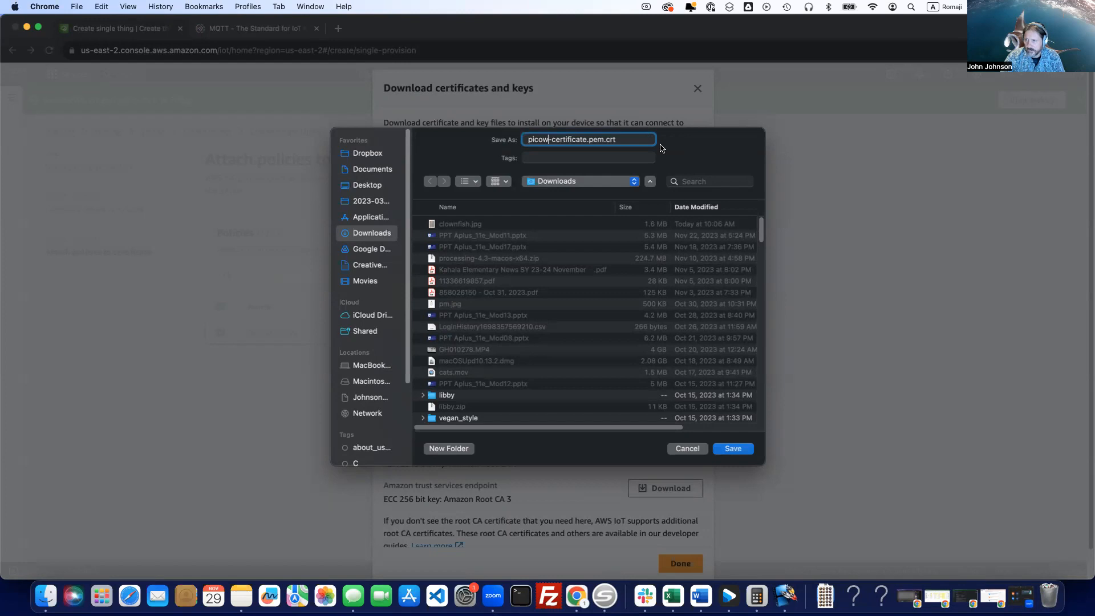
left_click(733, 449)
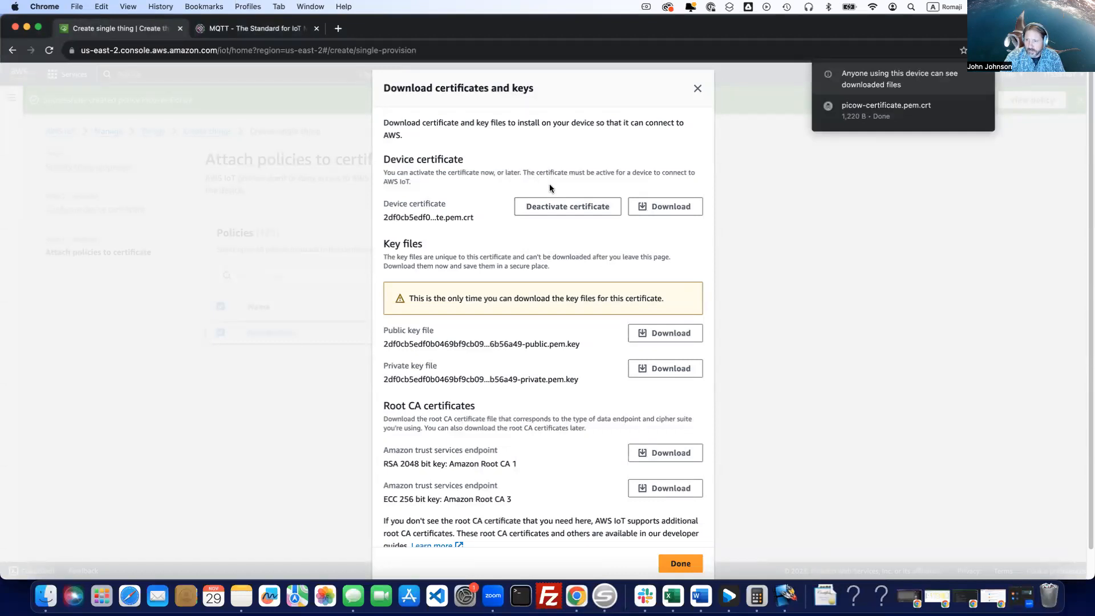
Download the public key file to the Downloads folder as pico-w-public.pem.key.
left_click(677, 337)
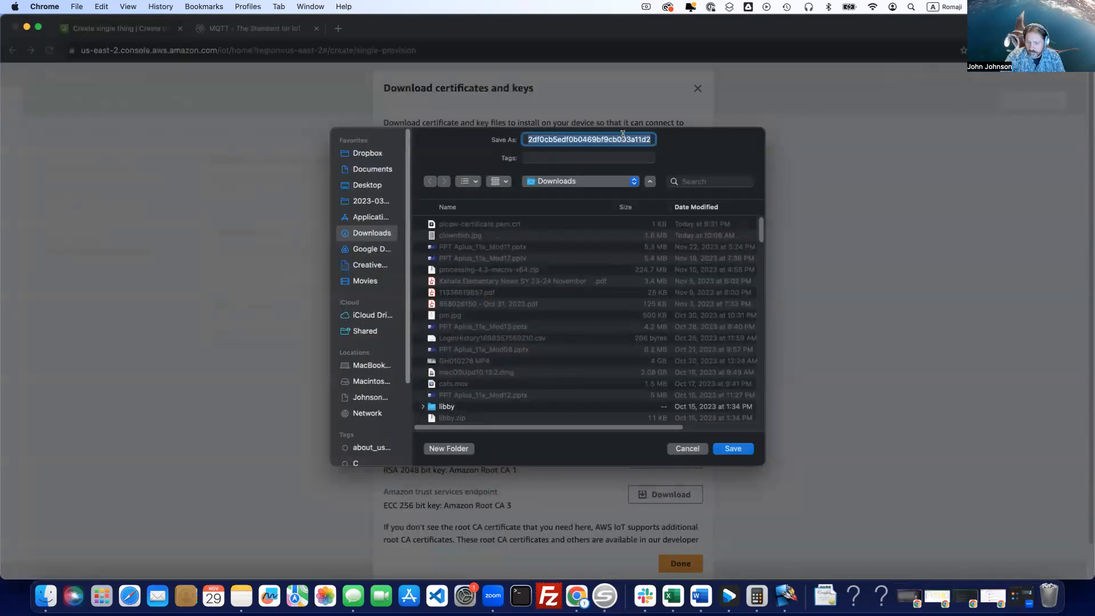
key("BackSpace")
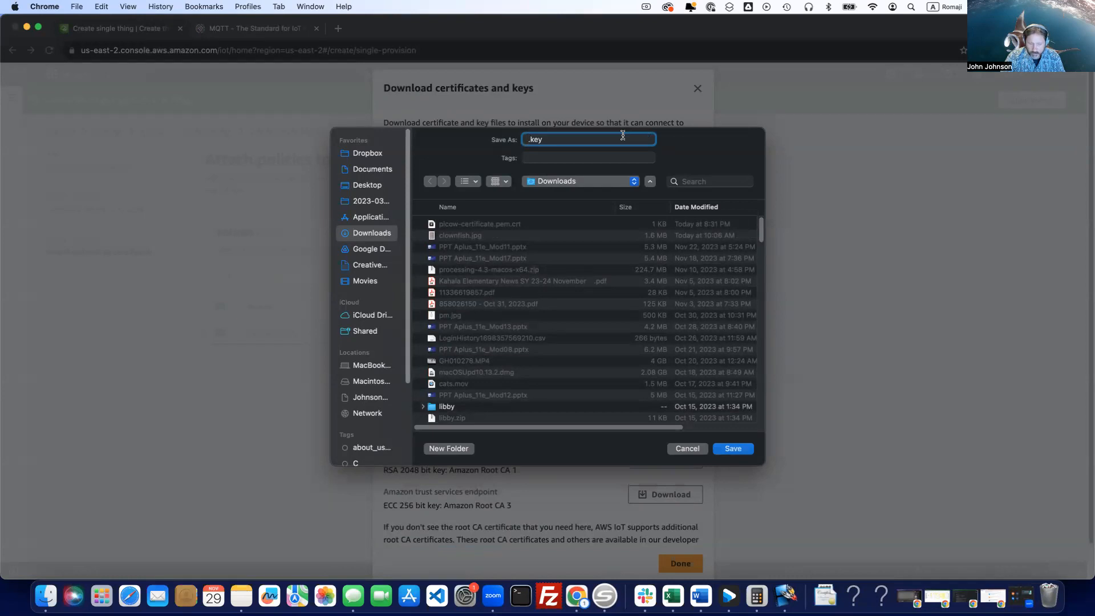
key("super+z")
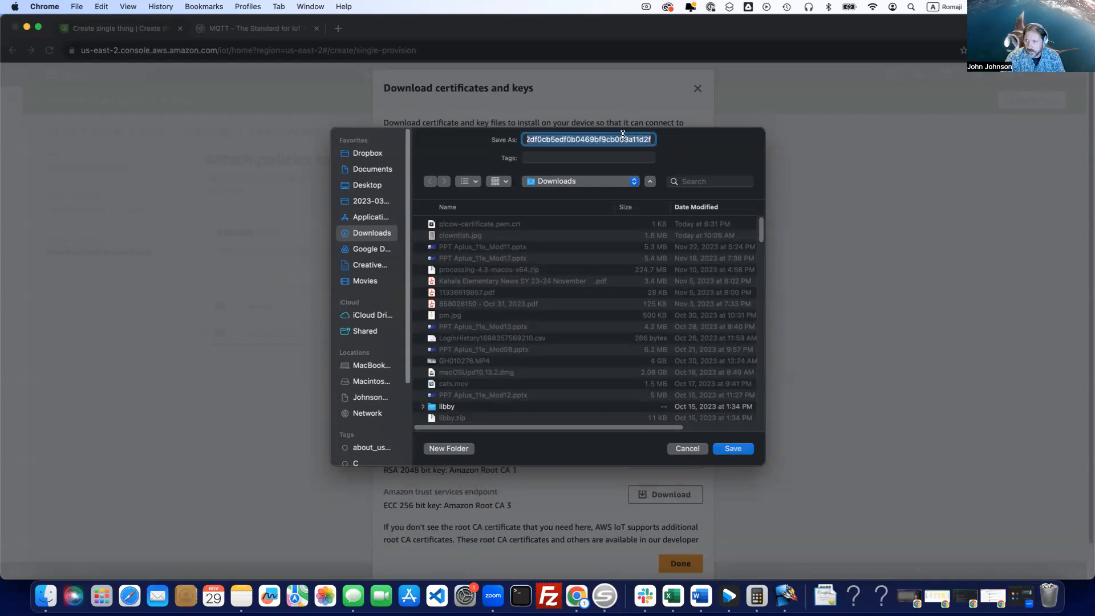
key("Right")
key("Left")
key("Left")
key("Left")
key("Left")
key("Left")
key("Left")
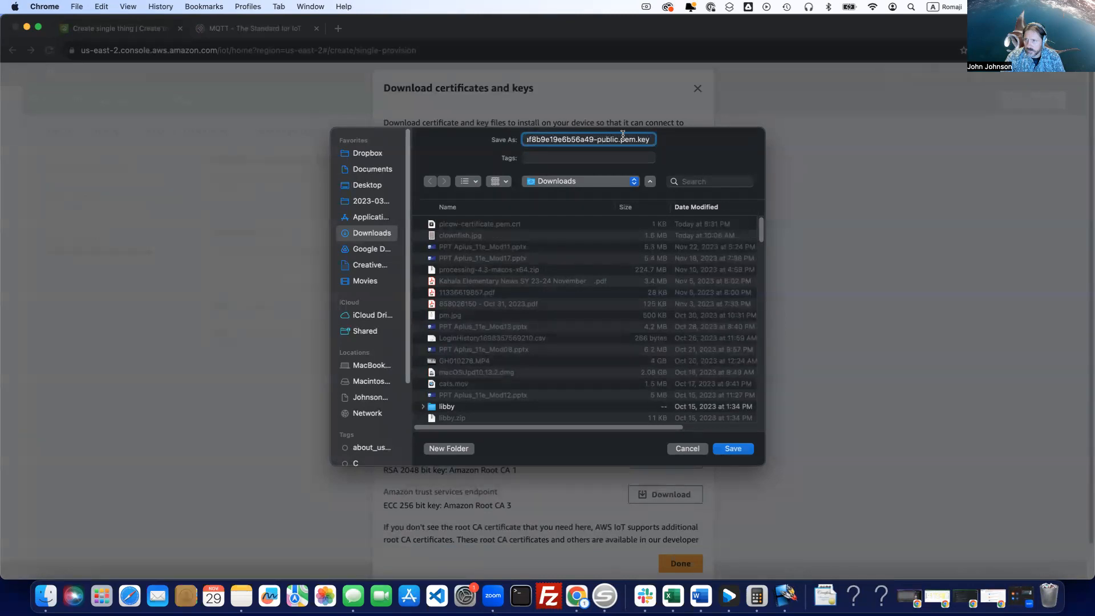
key("shift+super+Left")
type("pico")
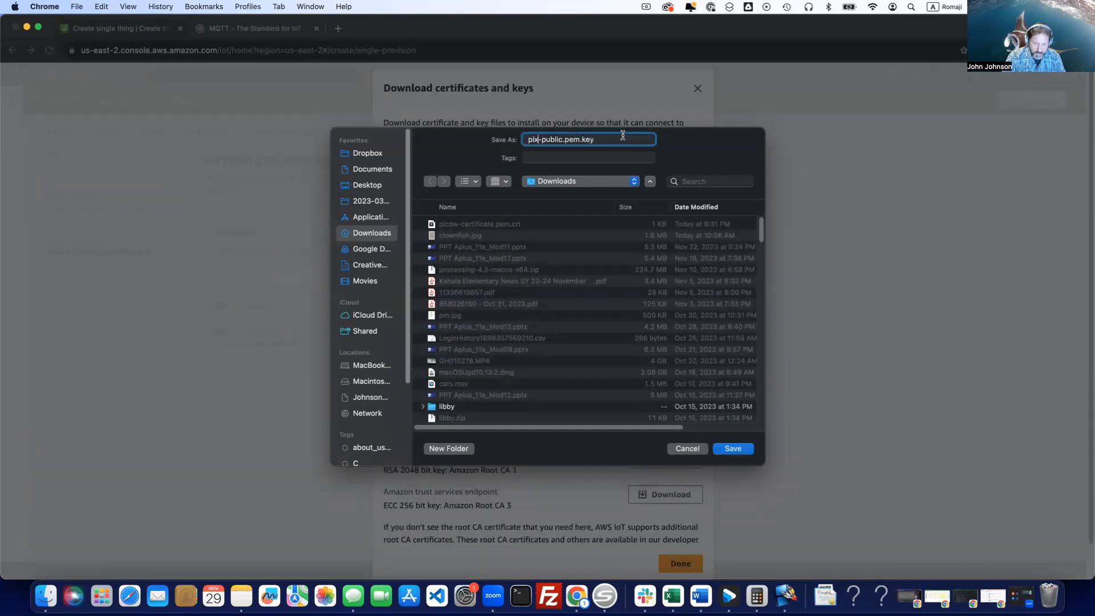
type("-w")
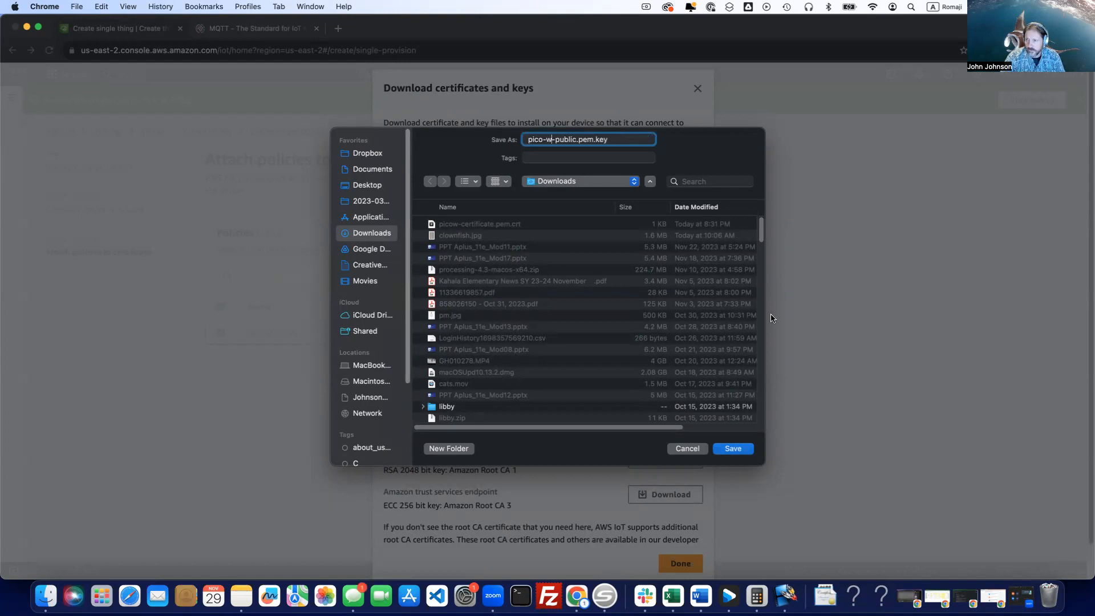
left_click(739, 448)
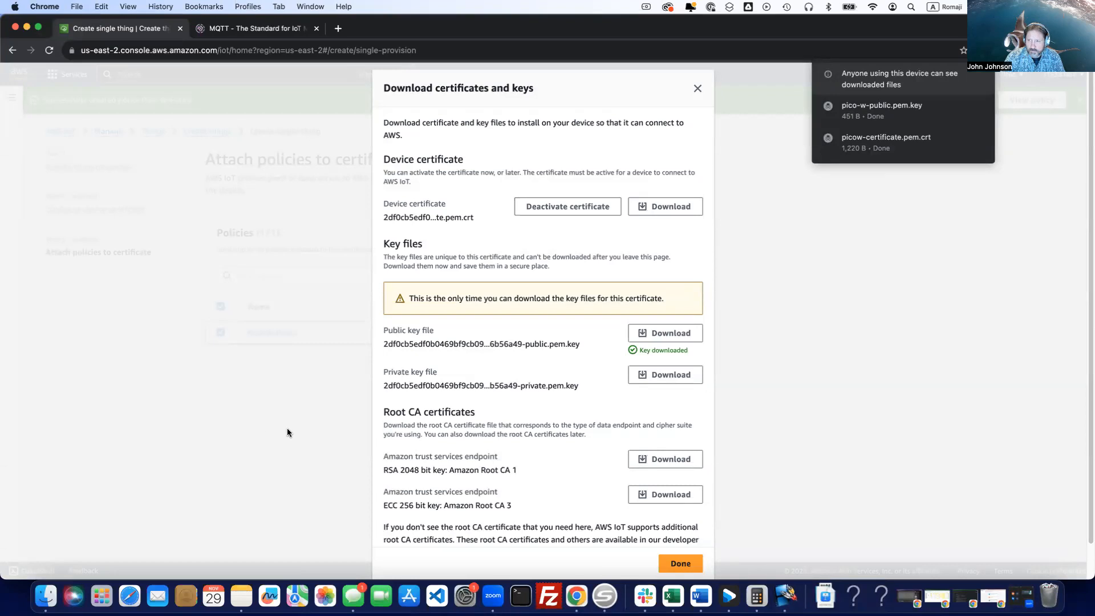
Download the private key file to the Downloads folder as pico-w-private.pem.key.
left_click(660, 375)
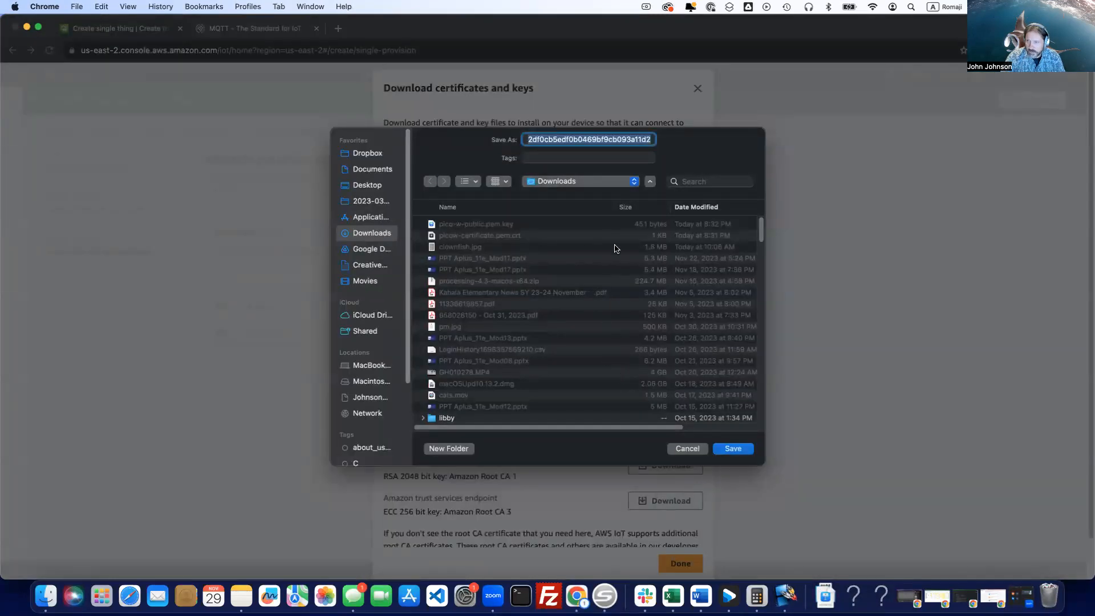
key("Right")
key("Left")
key("Left")
key("Left")
key("Left")
key("Left")
key("Left")
key("super+shift+Left")
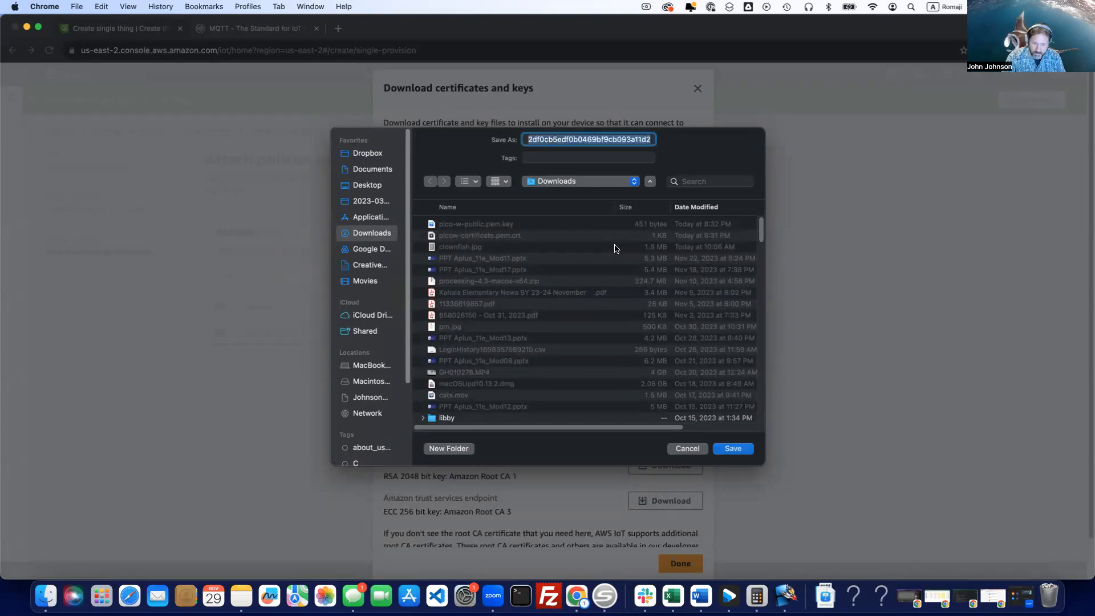
type("pico-w-private.pem.key")
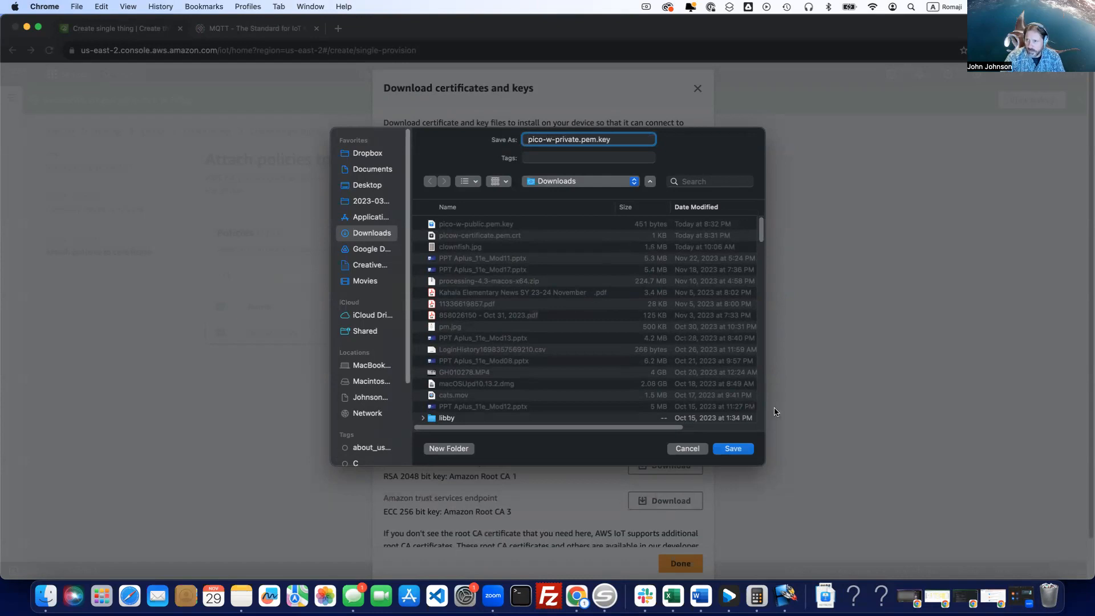
left_click(735, 449)
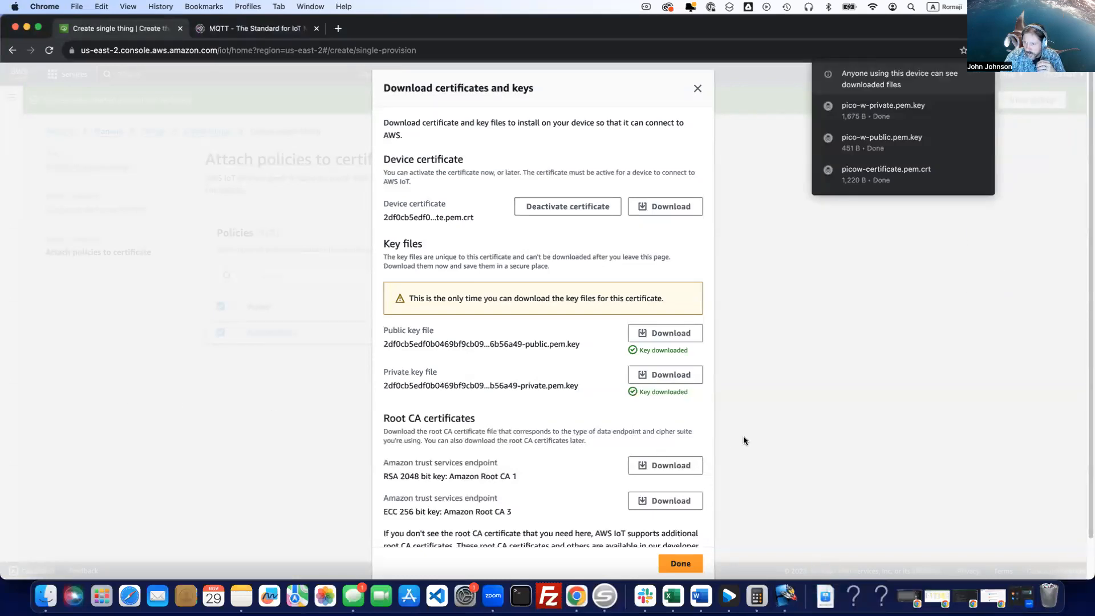
Download the RSA 2048 bit Amazon Root CA 1 certificate as AmazonRootCA1 and finish the certificate download dialog.
scroll(682, 458, "down", 1)
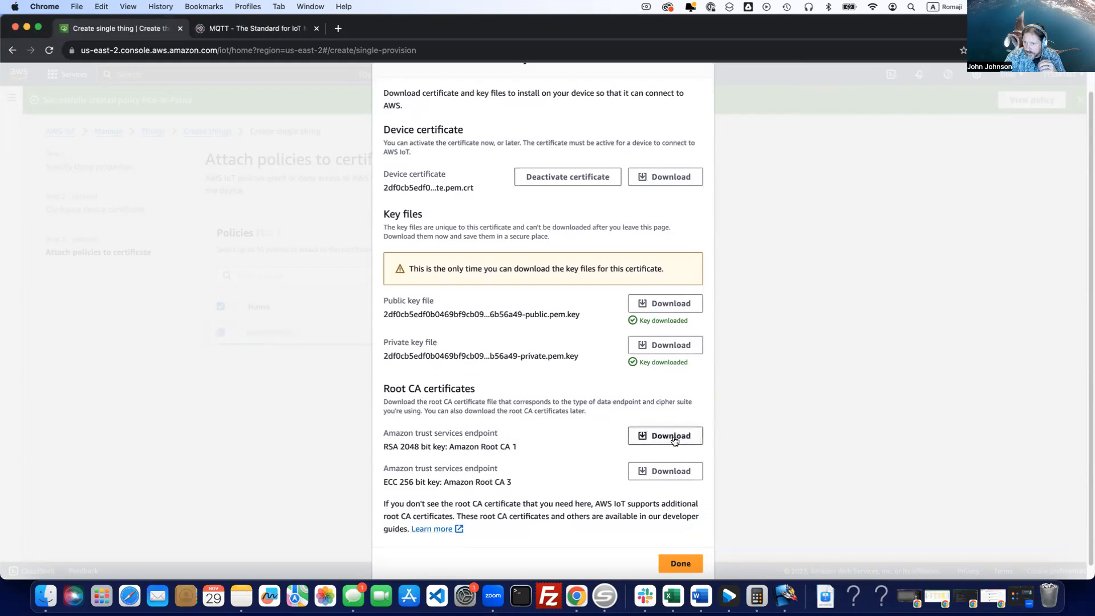
left_click(672, 437)
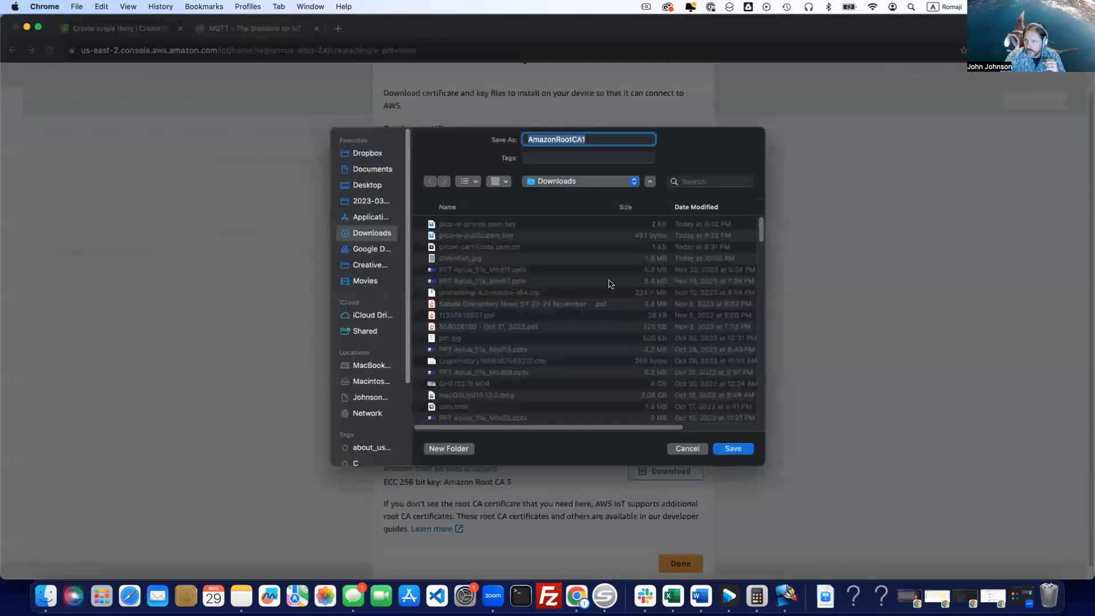
left_click(733, 448)
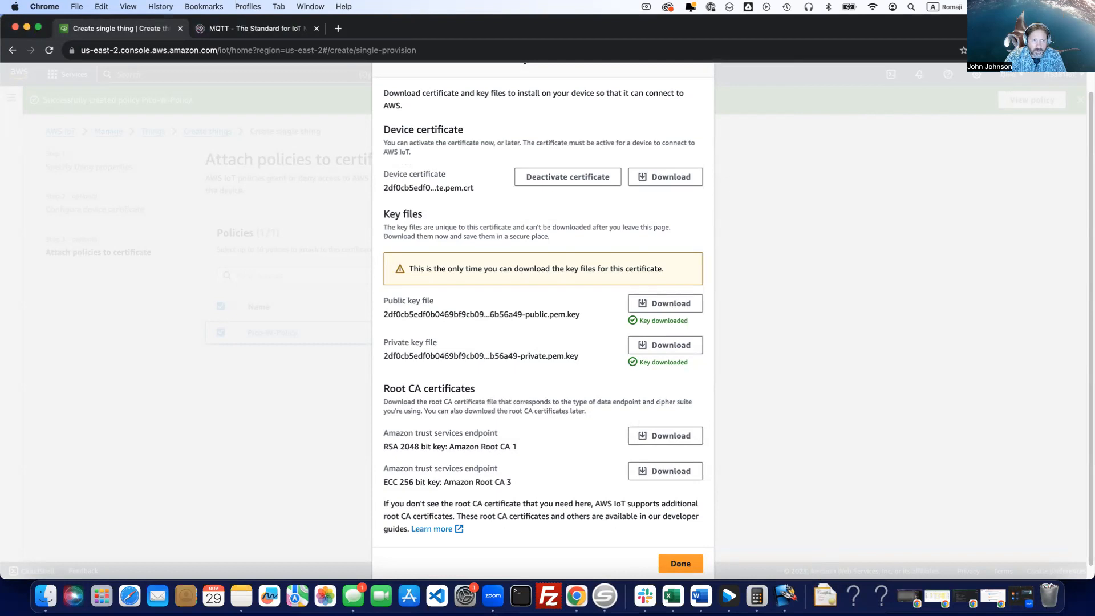
left_click(681, 564)
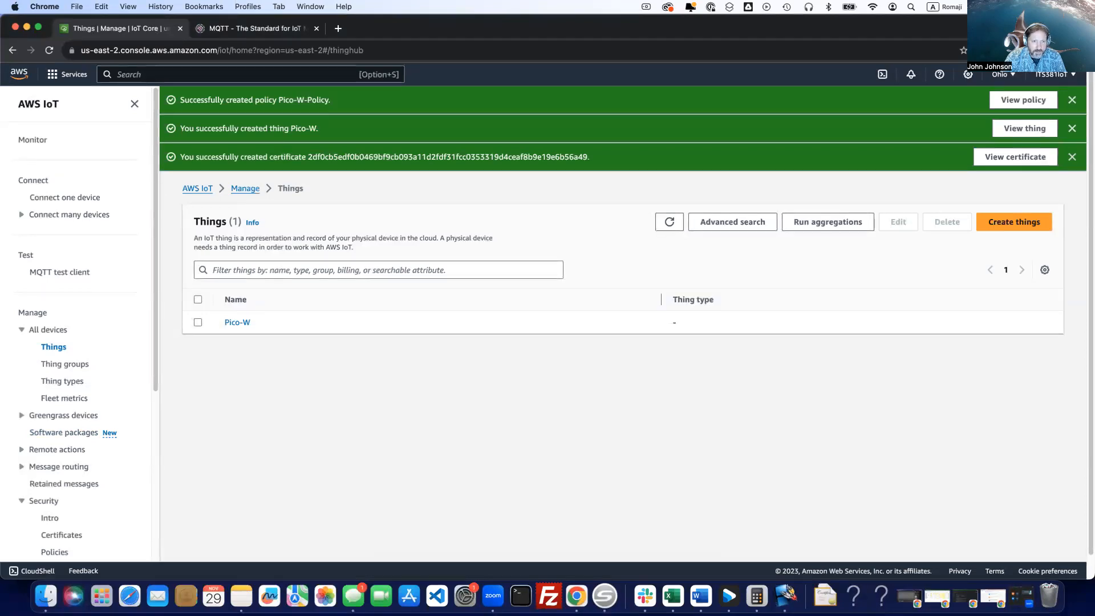
Open the AWS IoT settings and copy the device data endpoint address.
scroll(48, 435, "down", 1)
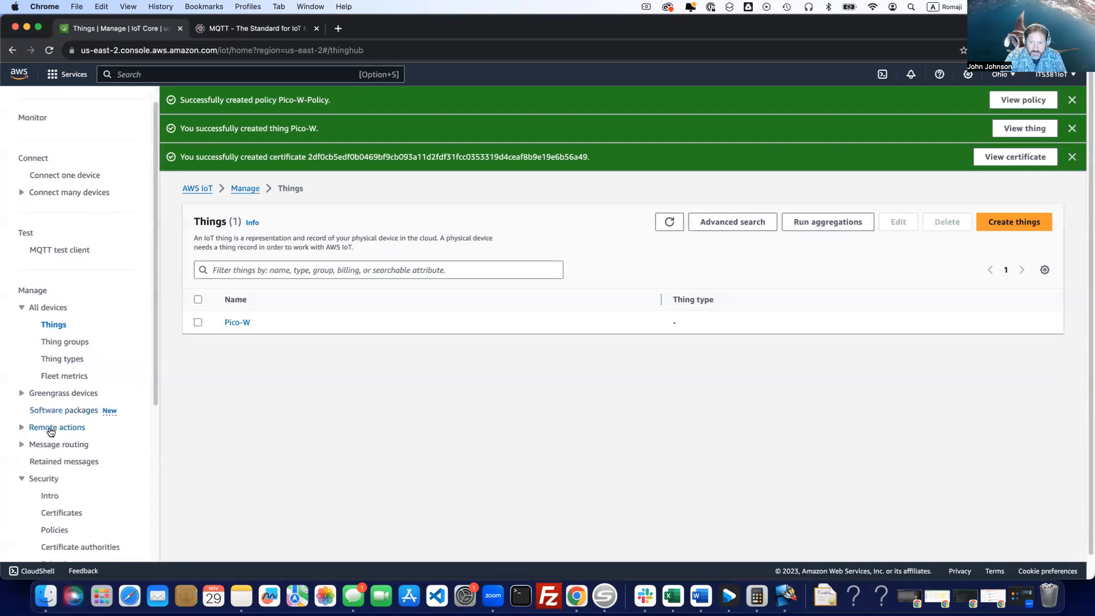
scroll(21, 473, "down", 8)
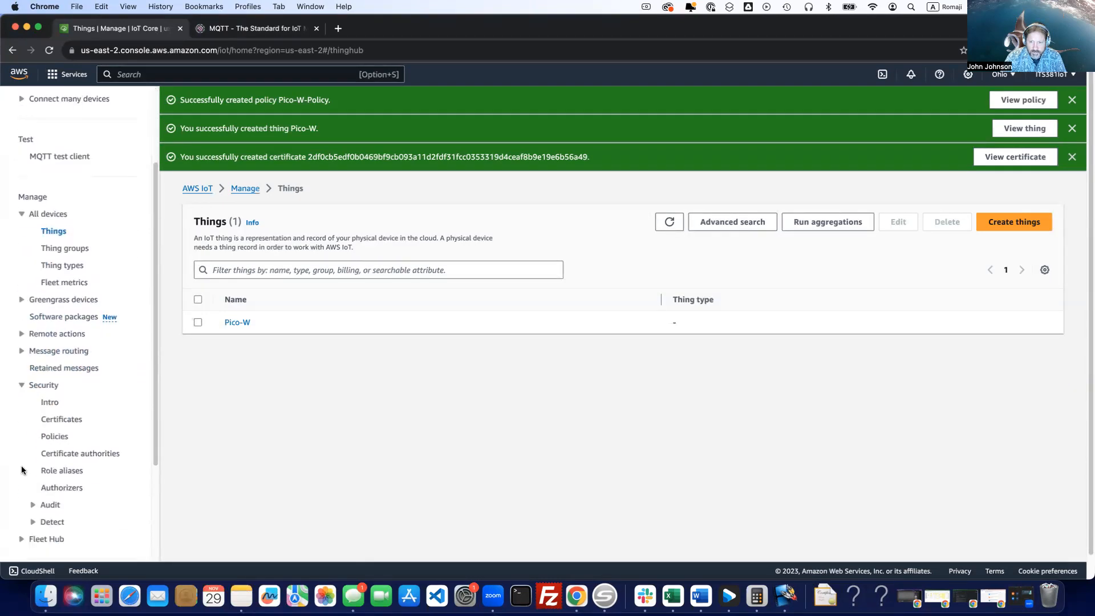
left_click(33, 471)
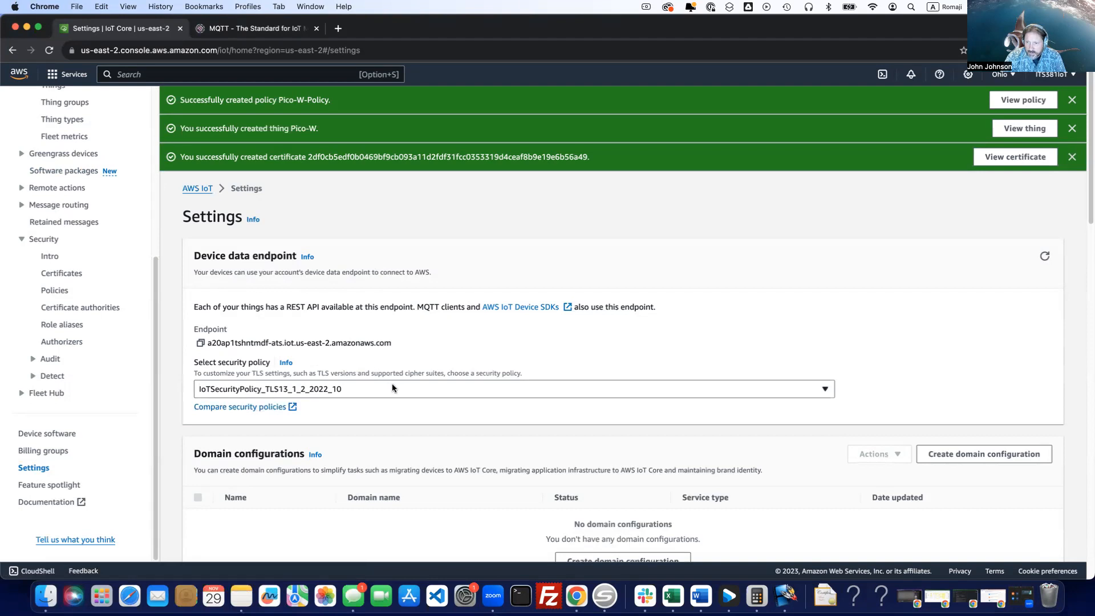
scroll(392, 388, "down", 10)
scroll(392, 388, "down", 10)
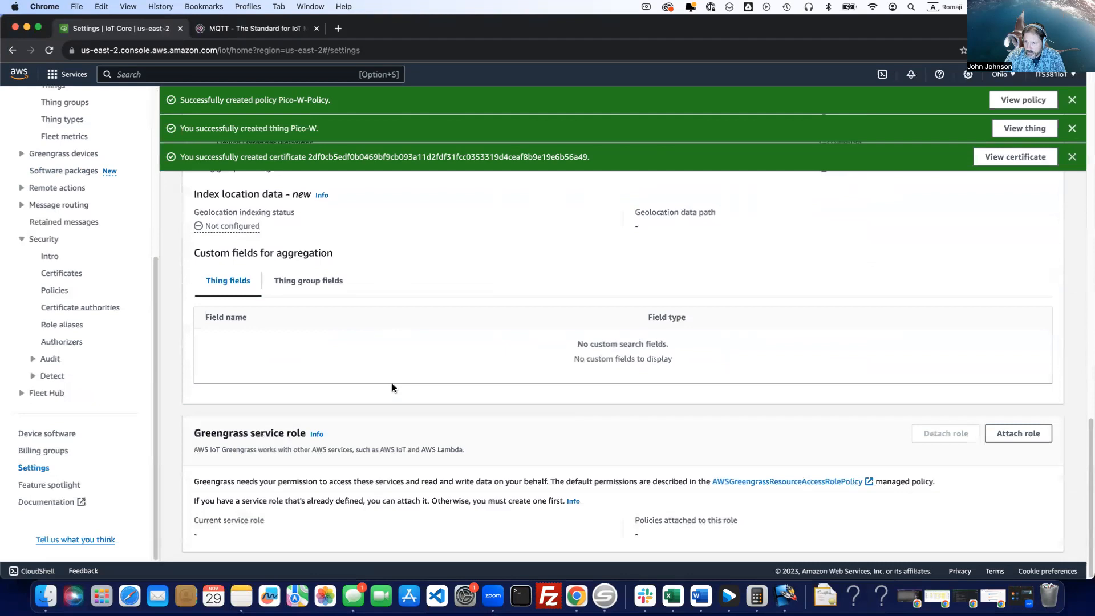
scroll(392, 388, "up", 20)
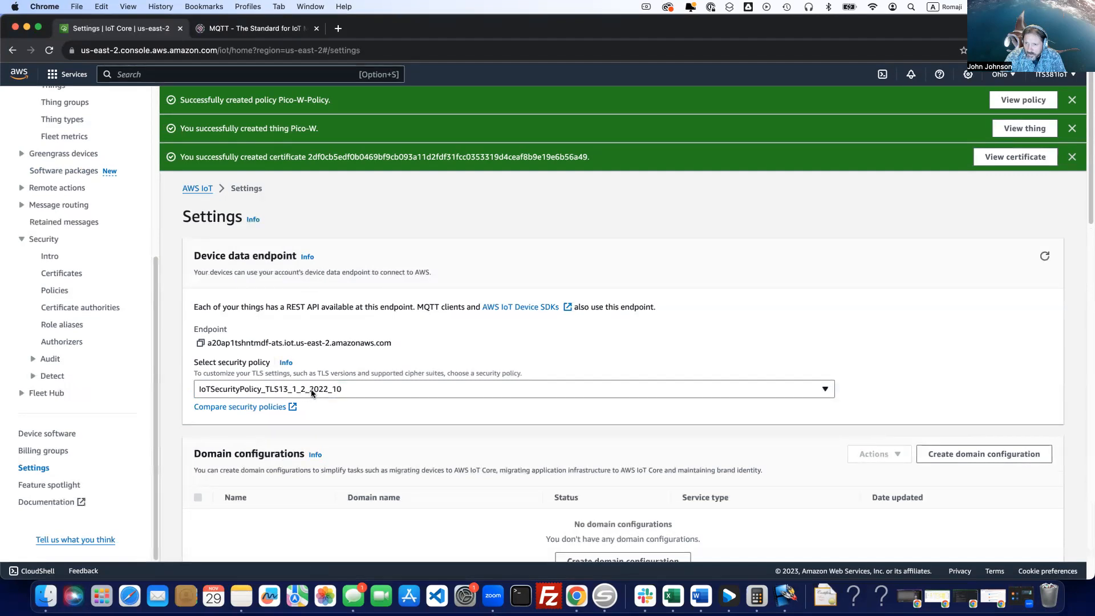
triple_click(338, 342)
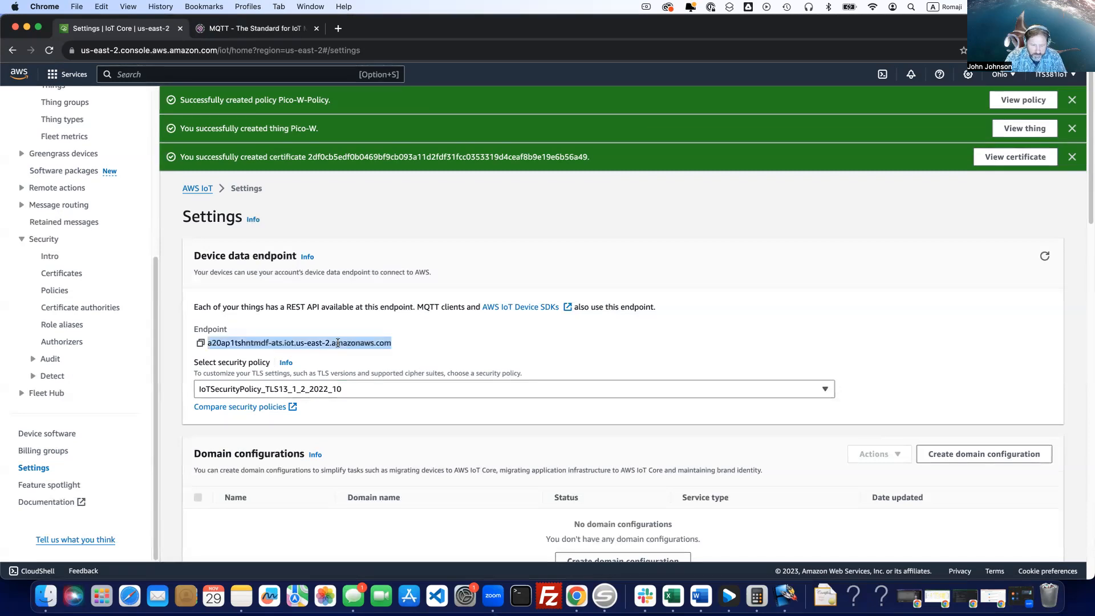
key("super+c")
Reload the settings page, select the device data endpoint address for review, and reload the page again.
key("super+r")
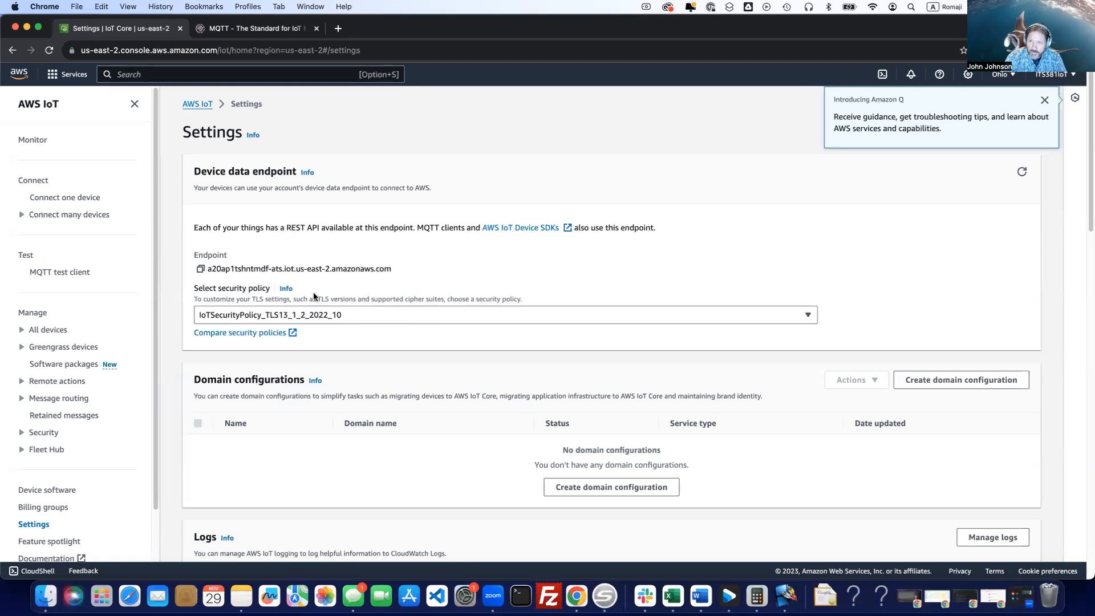
triple_click(299, 268)
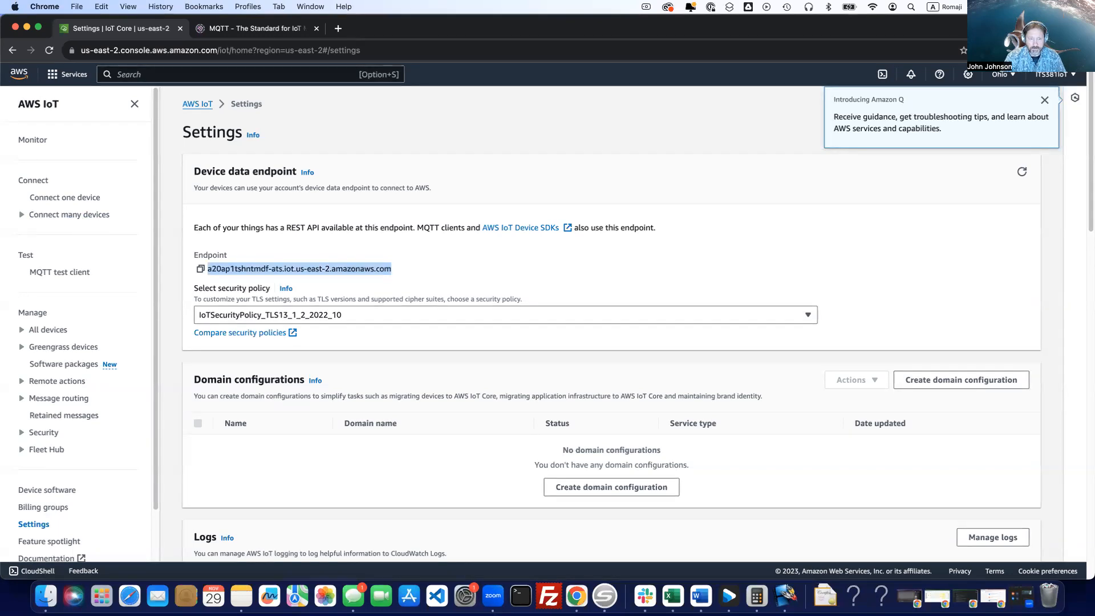
key("super+r")
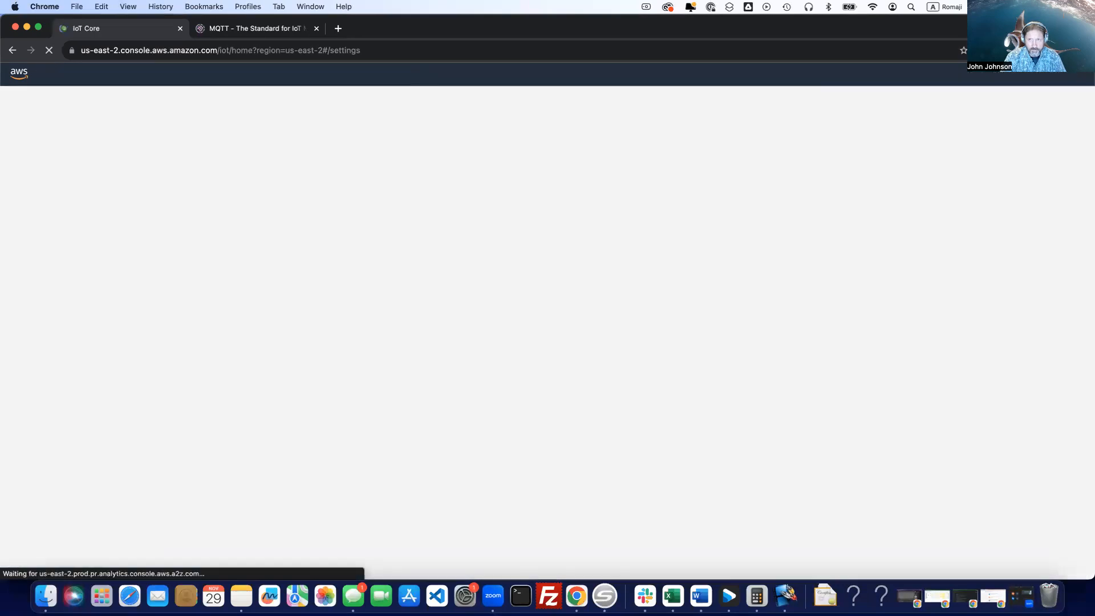